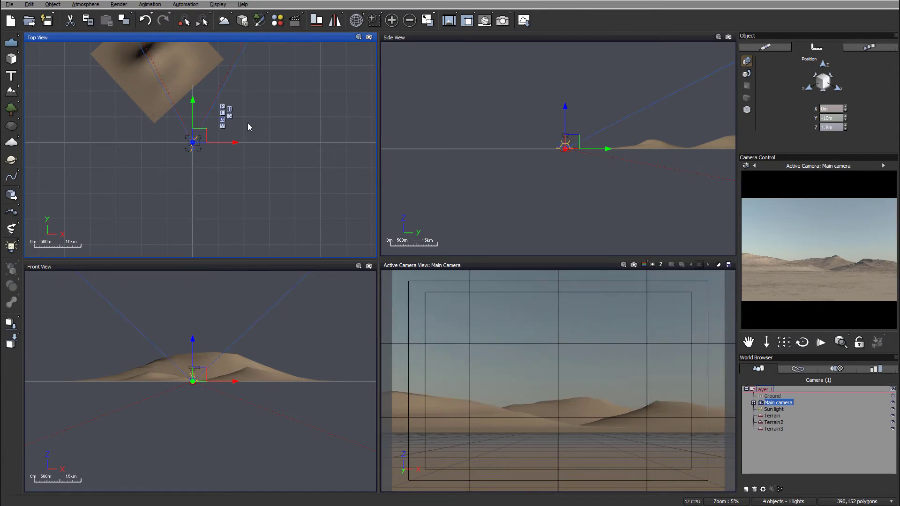
Add a new standard terrain and place it in front of the main camera in the top view.
{"action": "scroll", "coordinate": [248, 126], "scroll_direction": "up", "scroll_amount": 5}
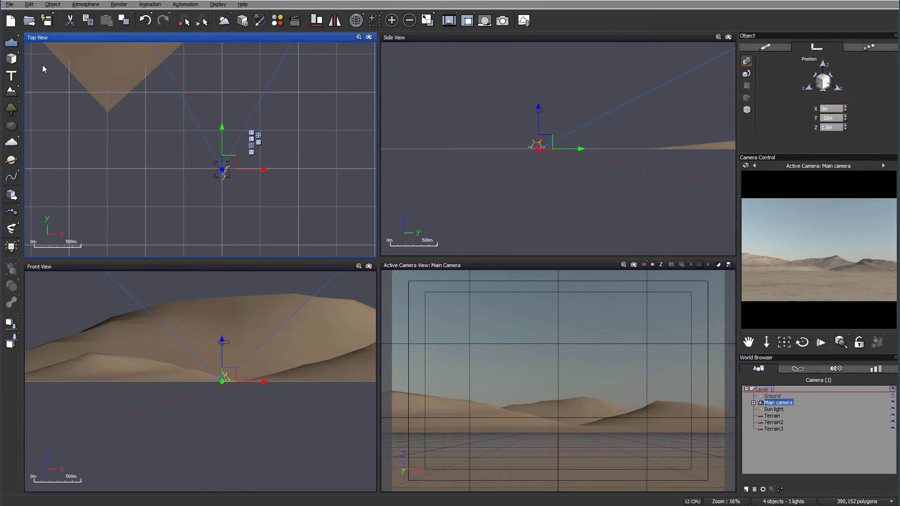
{"action": "left_click", "coordinate": [11, 92]}
{"action": "left_click_drag", "start_coordinate": [203, 144], "coordinate": [223, 96]}
{"action": "scroll", "coordinate": [227, 121], "scroll_direction": "up", "scroll_amount": 3}
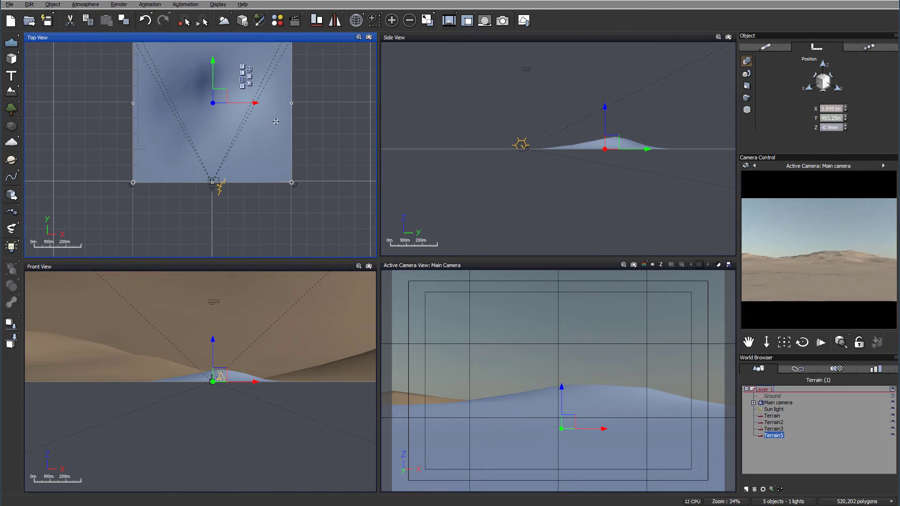
{"action": "right_click_drag", "start_coordinate": [303, 113], "coordinate": [327, 151]}
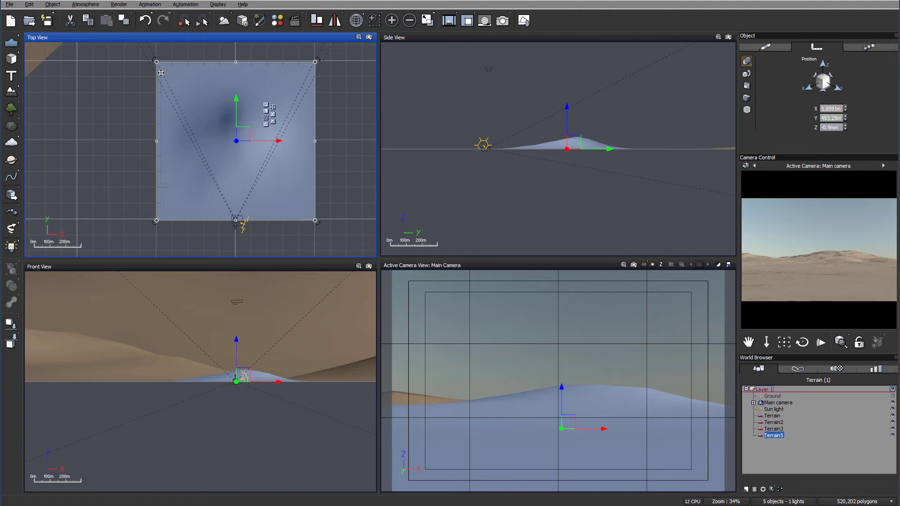
Scale the new terrain down to about 173 m wide and centre it ahead of the camera, about 86 m along Y.
{"action": "left_click_drag", "start_coordinate": [315, 61], "coordinate": [242, 202]}
{"action": "scroll", "coordinate": [242, 204], "scroll_direction": "up", "scroll_amount": 10}
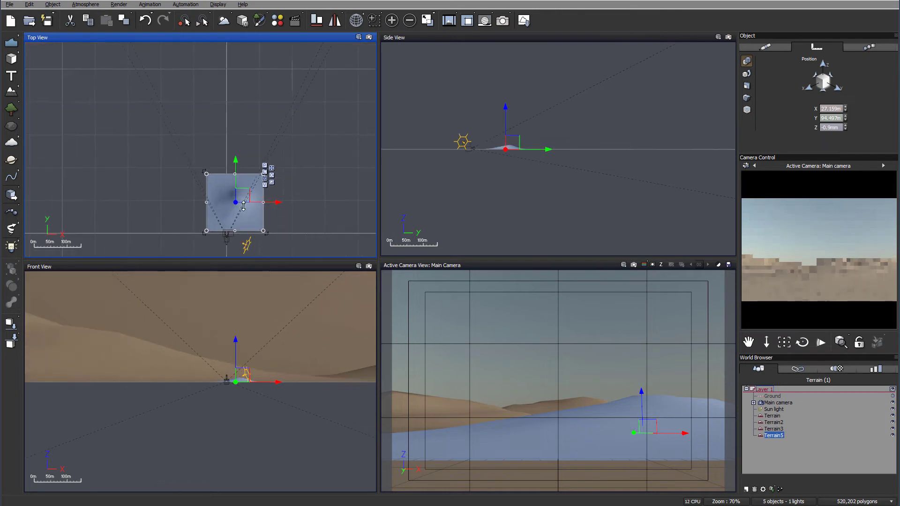
{"action": "left_click_drag", "start_coordinate": [285, 85], "coordinate": [267, 91]}
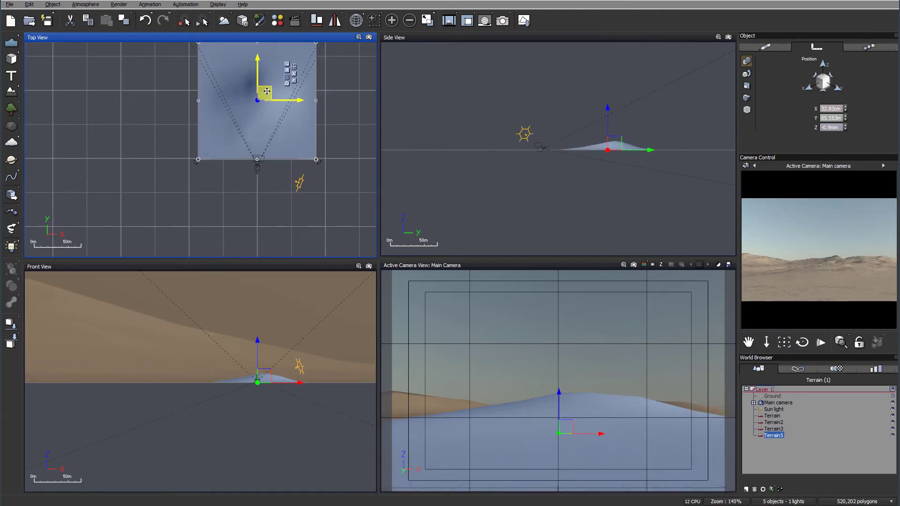
{"action": "left_click", "coordinate": [825, 127]}
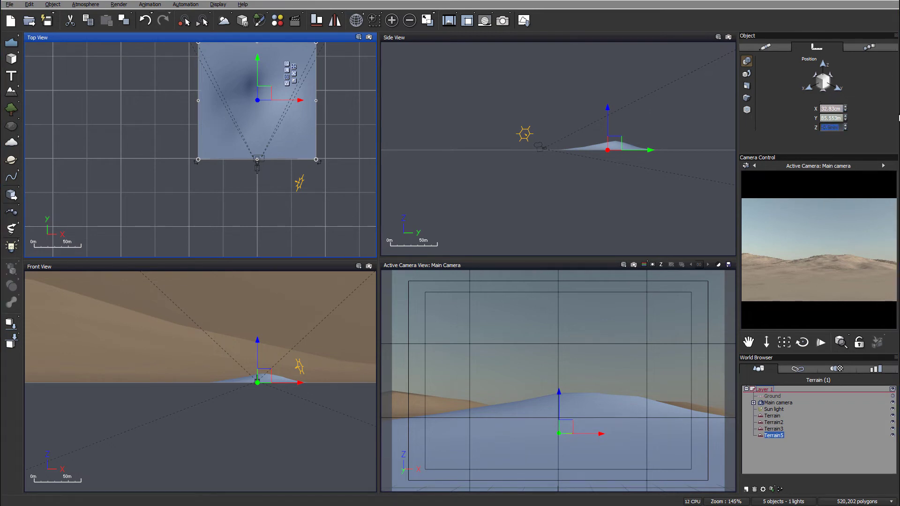
{"action": "key", "text": "Return"}
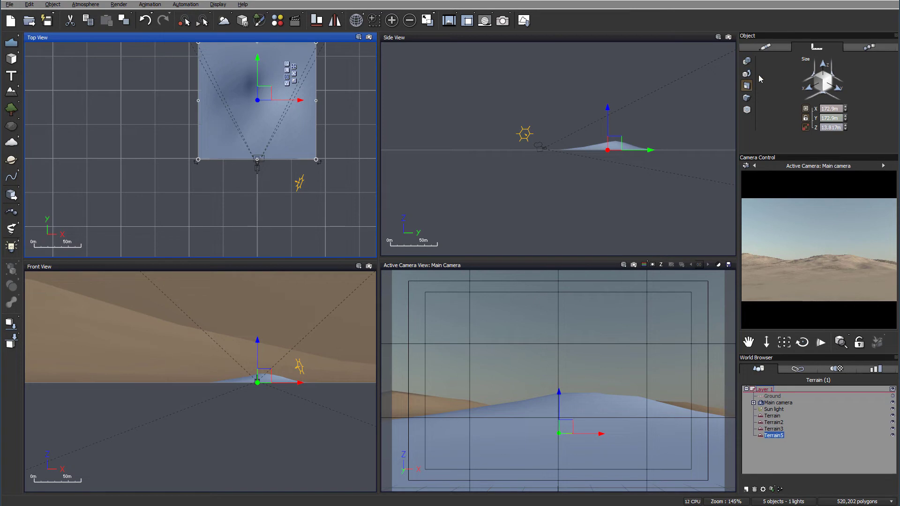
Set the new terrain's width to 150 m and shift it back until its near edge meets the camera.
{"action": "left_click", "coordinate": [829, 108]}
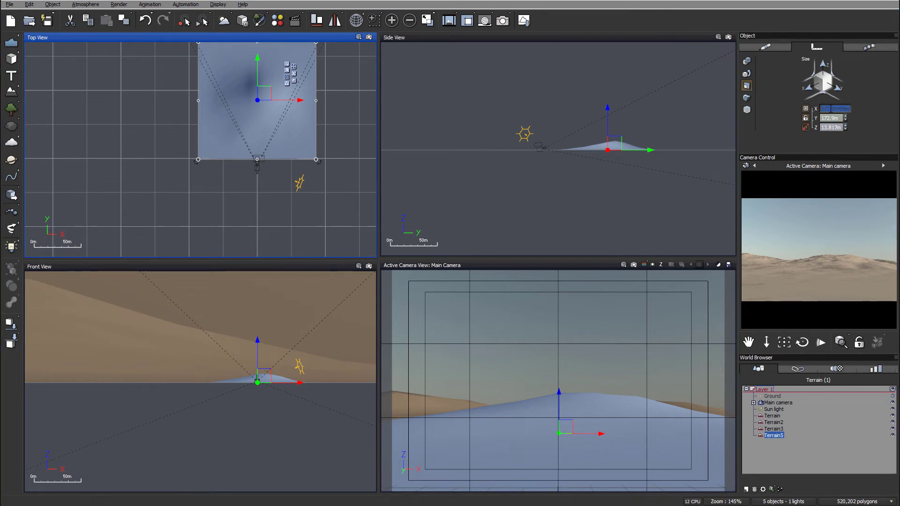
{"action": "type", "text": "150"}
{"action": "key", "text": "Return"}
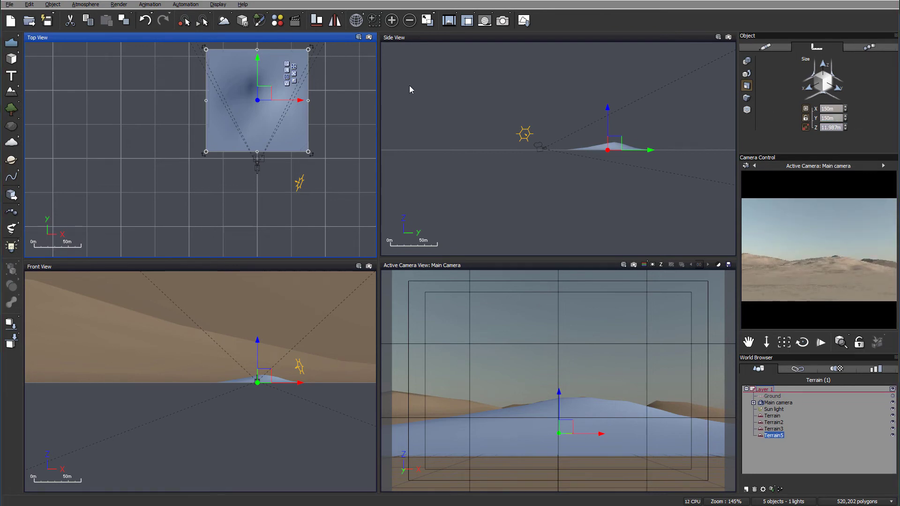
{"action": "right_click_drag", "start_coordinate": [297, 116], "coordinate": [303, 125]}
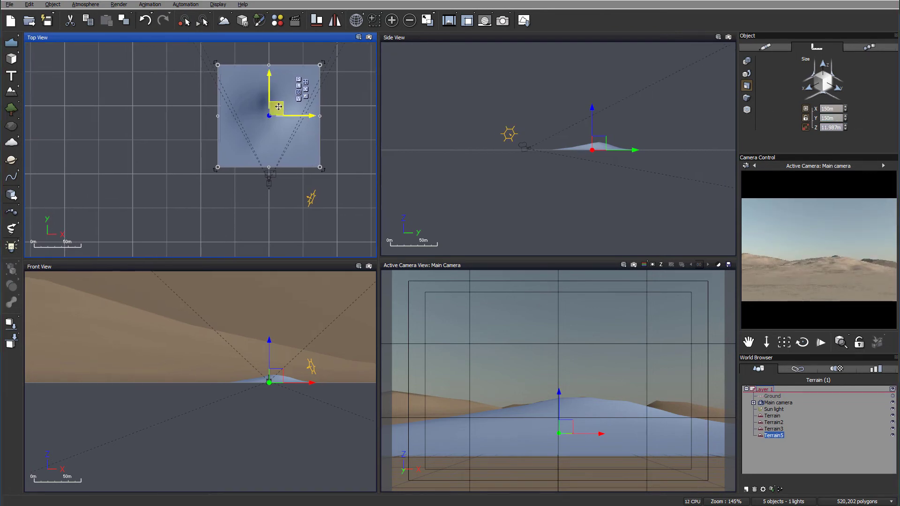
{"action": "left_click_drag", "start_coordinate": [278, 107], "coordinate": [278, 115]}
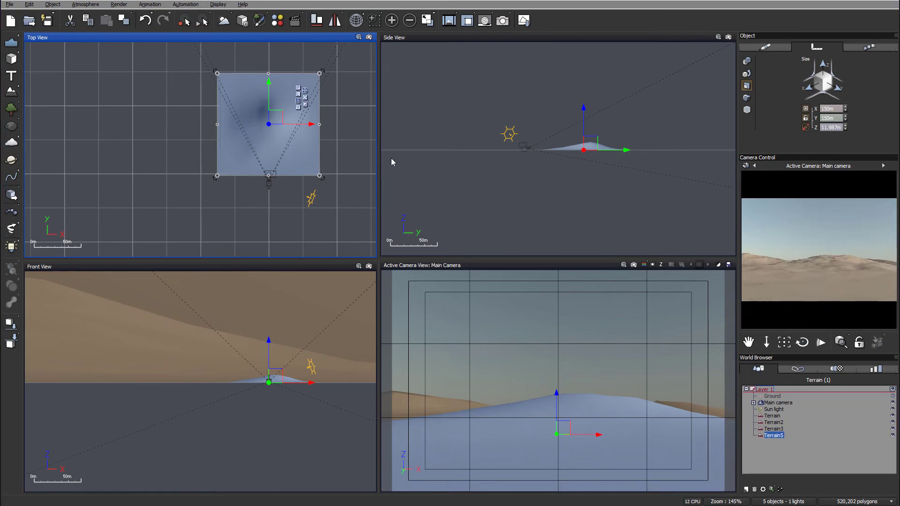
{"action": "left_click_drag", "start_coordinate": [277, 115], "coordinate": [279, 115]}
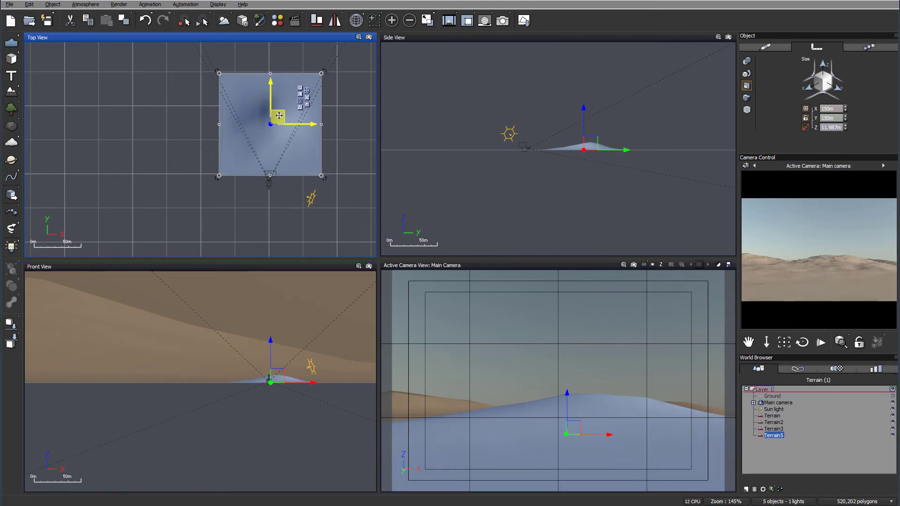
Open the new terrain for editing and generate mountain relief that fills it right out to its borders.
{"action": "double_click", "coordinate": [279, 151]}
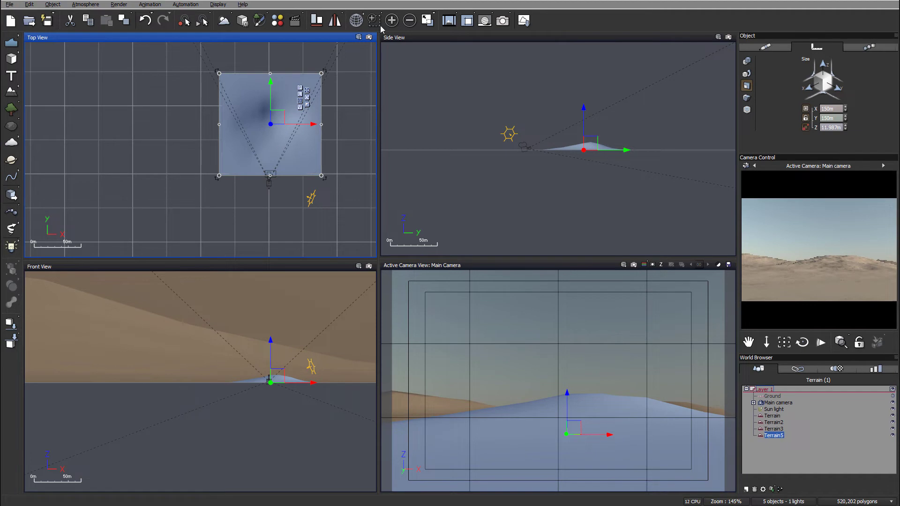
{"action": "right_click_drag", "start_coordinate": [445, 197], "coordinate": [357, 247]}
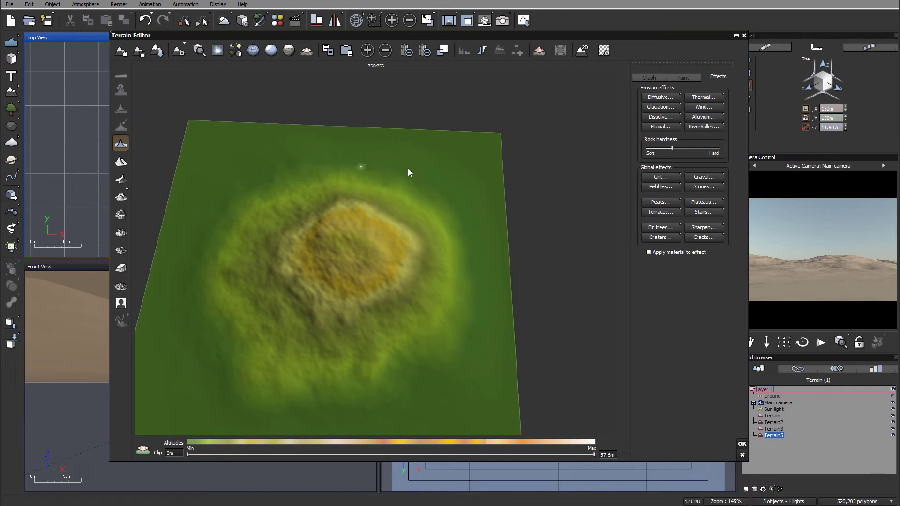
{"action": "left_click", "coordinate": [121, 145]}
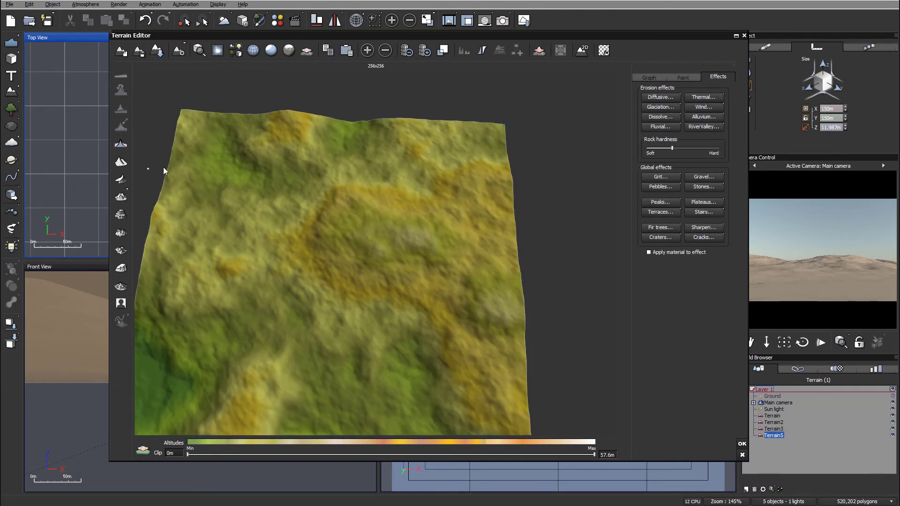
{"action": "left_click_drag", "start_coordinate": [359, 258], "coordinate": [186, 304]}
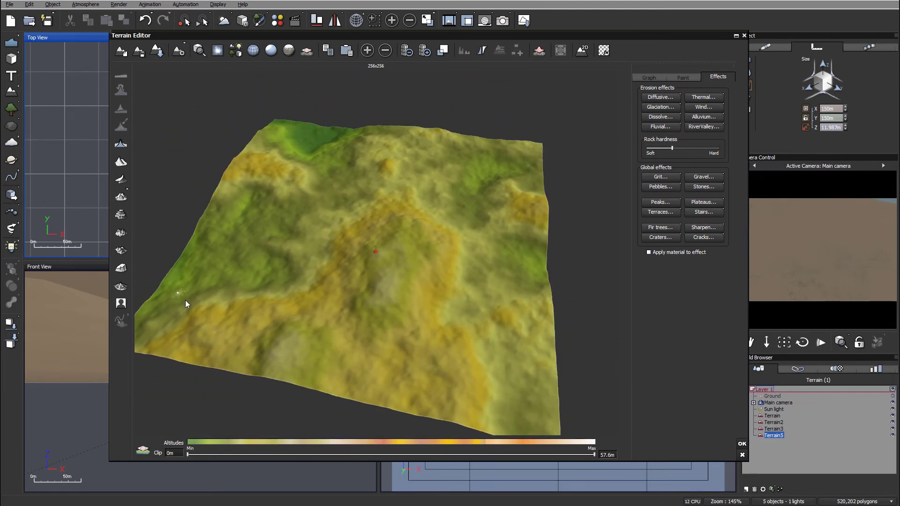
{"action": "left_click_drag", "start_coordinate": [166, 356], "coordinate": [442, 199]}
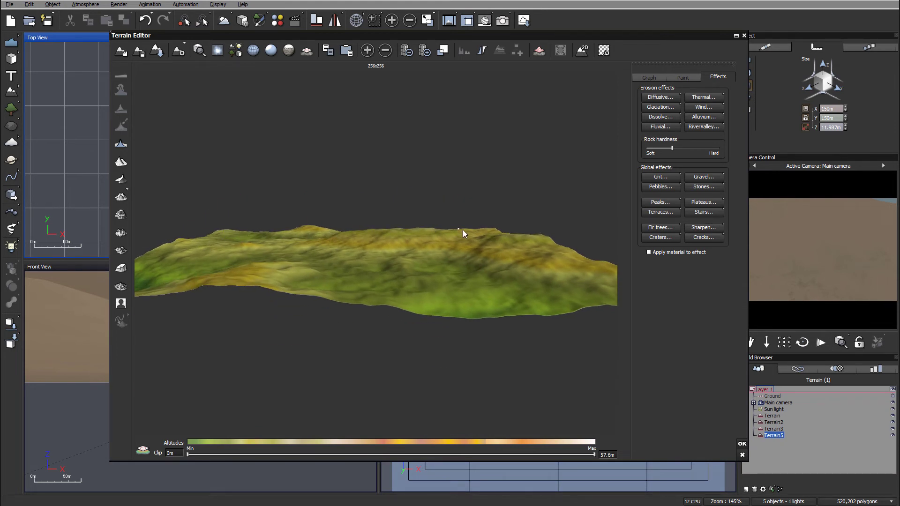
{"action": "mouse_move", "coordinate": [484, 259]}
{"action": "left_mouse_down"}
{"action": "mouse_move", "coordinate": [483, 277]}
{"action": "mouse_move", "coordinate": [482, 263]}
{"action": "left_mouse_up"}
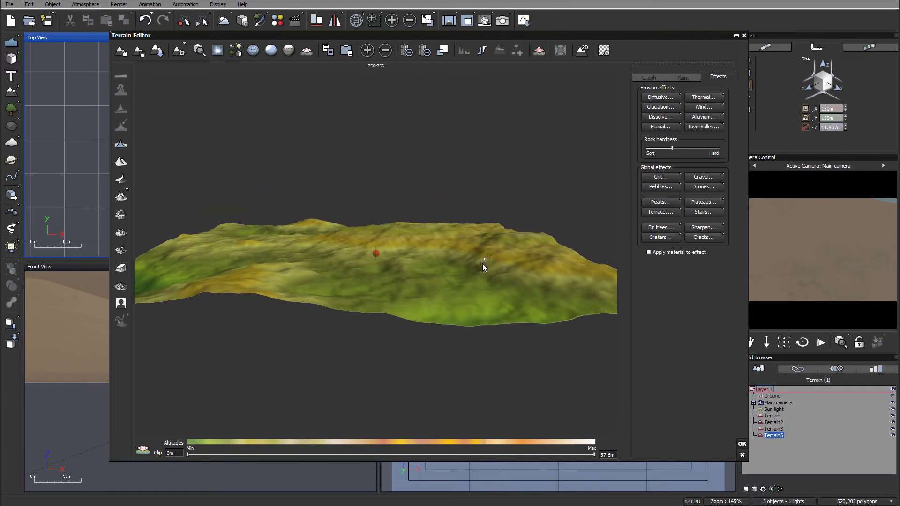
{"action": "left_click_drag", "start_coordinate": [375, 294], "coordinate": [418, 358]}
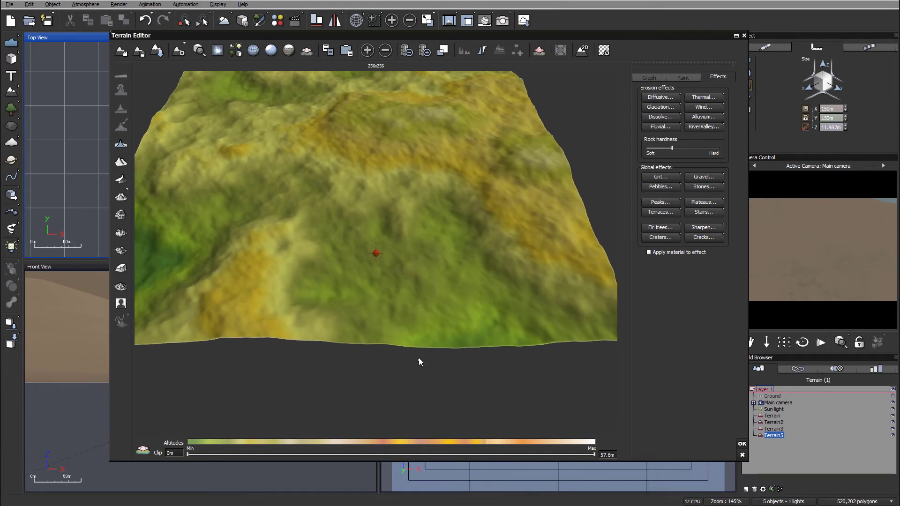
Display the surrounding scene in the terrain preview and open the altitude production settings.
{"action": "left_click", "coordinate": [237, 50]}
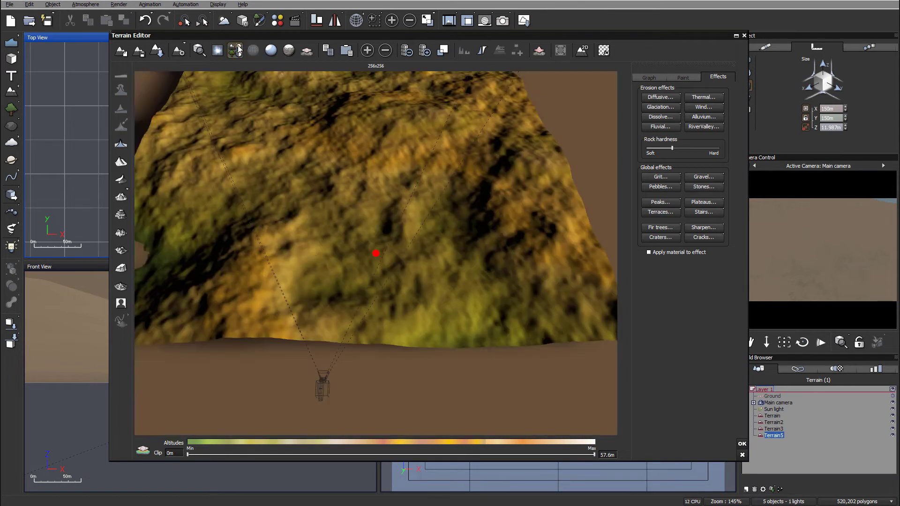
{"action": "mouse_move", "coordinate": [313, 249]}
{"action": "left_mouse_down"}
{"action": "mouse_move", "coordinate": [506, 197]}
{"action": "mouse_move", "coordinate": [519, 157]}
{"action": "mouse_move", "coordinate": [538, 195]}
{"action": "mouse_move", "coordinate": [425, 252]}
{"action": "mouse_move", "coordinate": [281, 187]}
{"action": "mouse_move", "coordinate": [308, 150]}
{"action": "mouse_move", "coordinate": [301, 224]}
{"action": "mouse_move", "coordinate": [281, 265]}
{"action": "mouse_move", "coordinate": [288, 275]}
{"action": "mouse_move", "coordinate": [322, 247]}
{"action": "mouse_move", "coordinate": [312, 260]}
{"action": "left_mouse_up"}
{"action": "left_click", "coordinate": [647, 79]}
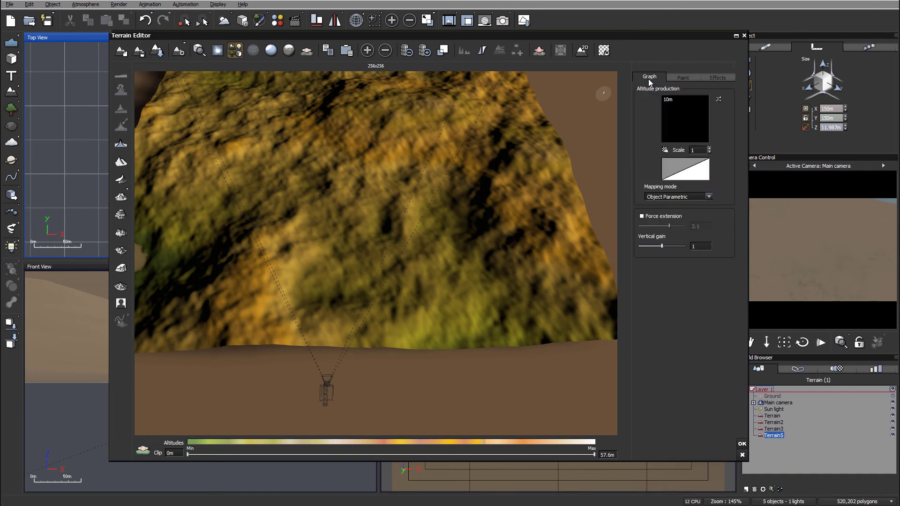
Dig a hollow ahead of the camera with the inverted Raise brush, using about 25 m radius, 0.053 flow and 0.768 falloff.
{"action": "left_click", "coordinate": [680, 77]}
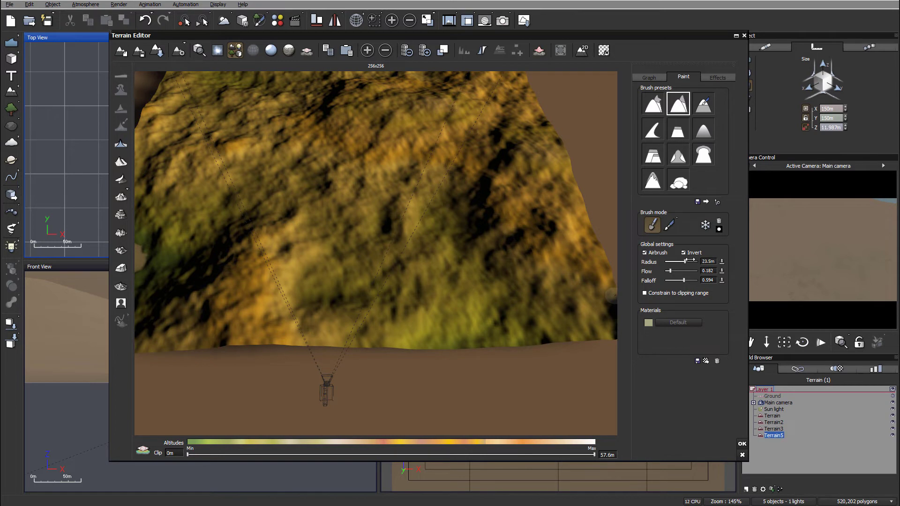
{"action": "left_click_drag", "start_coordinate": [689, 260], "coordinate": [688, 265]}
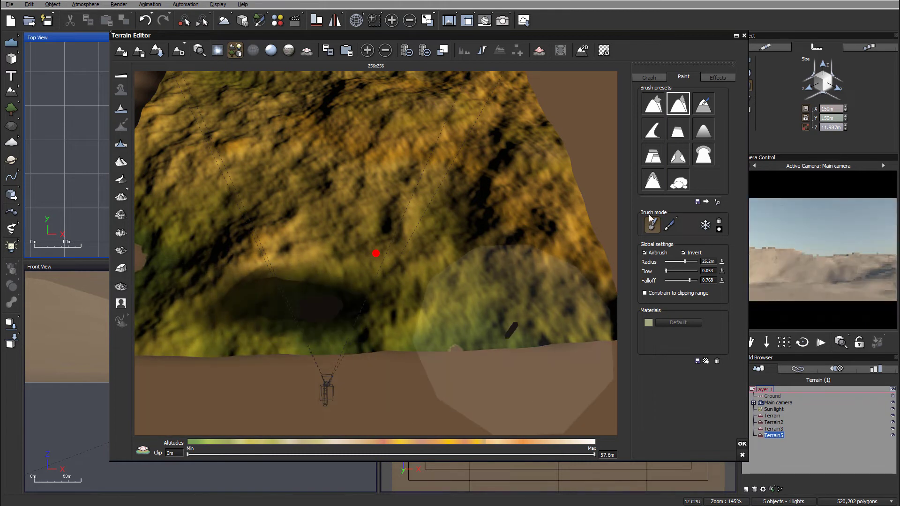
Reduce the brush radius to 4.24 m and carve small notches along the terrain's front edge near the camera.
{"action": "left_click_drag", "start_coordinate": [675, 261], "coordinate": [673, 261]}
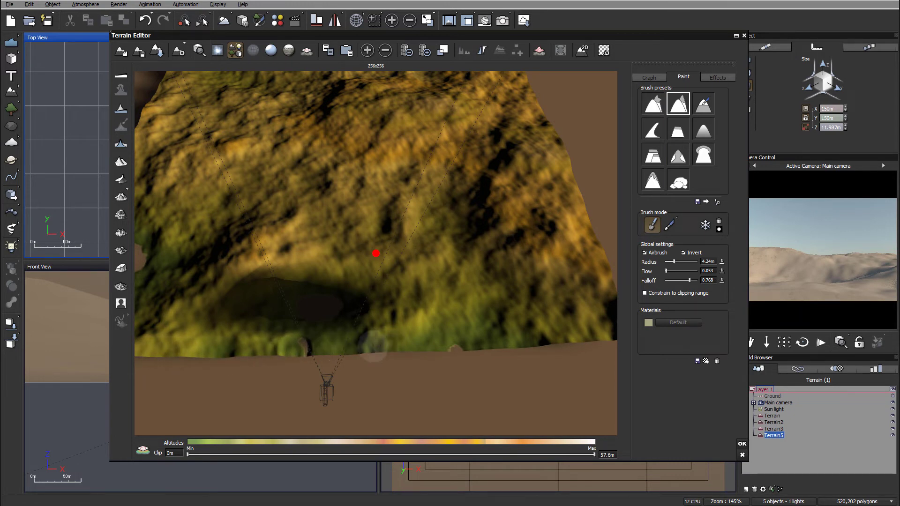
{"action": "left_click_drag", "start_coordinate": [402, 349], "coordinate": [374, 348]}
{"action": "right_click_drag", "start_coordinate": [434, 332], "coordinate": [158, 297]}
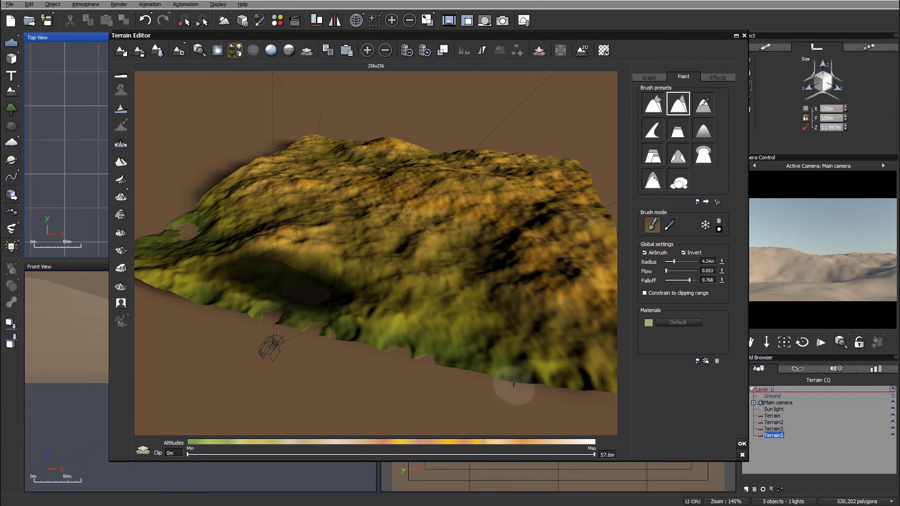
{"action": "right_click_drag", "start_coordinate": [306, 316], "coordinate": [351, 305]}
Carve a broad valley across the western half of the terrain using the inverted Raise brush at a 27 m radius.
{"action": "scroll", "coordinate": [359, 298], "scroll_direction": "down", "scroll_amount": 5}
{"action": "scroll", "coordinate": [359, 298], "scroll_direction": "up", "scroll_amount": 3}
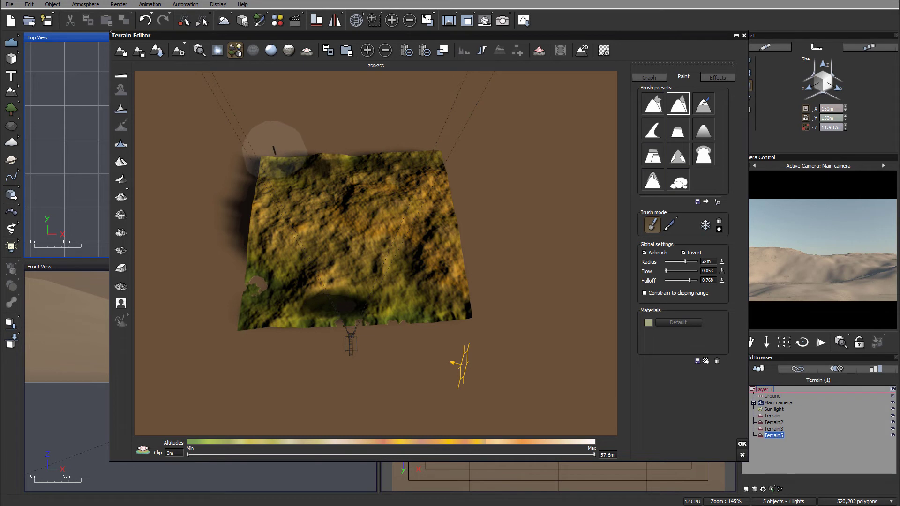
{"action": "mouse_move", "coordinate": [336, 160]}
{"action": "right_mouse_down"}
{"action": "mouse_move", "coordinate": [423, 136]}
{"action": "mouse_move", "coordinate": [426, 96]}
{"action": "mouse_move", "coordinate": [379, 97]}
{"action": "mouse_move", "coordinate": [425, 139]}
{"action": "mouse_move", "coordinate": [325, 150]}
{"action": "mouse_move", "coordinate": [405, 186]}
{"action": "mouse_move", "coordinate": [417, 114]}
{"action": "right_mouse_up"}
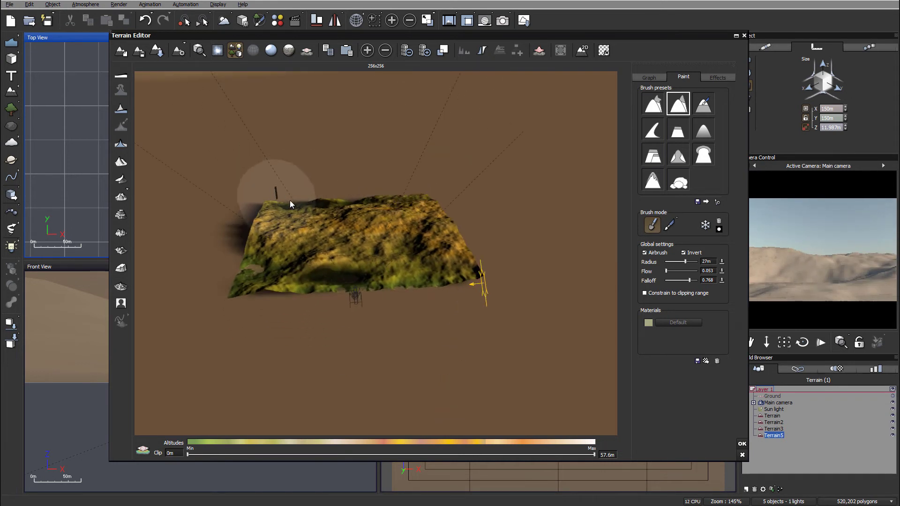
{"action": "right_click_drag", "start_coordinate": [407, 230], "coordinate": [413, 266]}
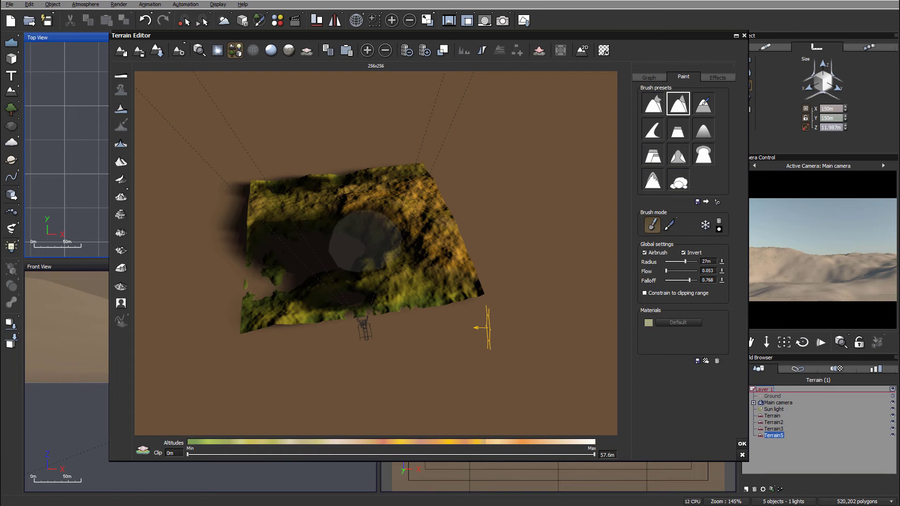
{"action": "mouse_move", "coordinate": [361, 232]}
{"action": "right_mouse_down"}
{"action": "mouse_move", "coordinate": [495, 207]}
{"action": "mouse_move", "coordinate": [530, 184]}
{"action": "mouse_move", "coordinate": [553, 192]}
{"action": "mouse_move", "coordinate": [496, 257]}
{"action": "mouse_move", "coordinate": [347, 229]}
{"action": "mouse_move", "coordinate": [378, 186]}
{"action": "mouse_move", "coordinate": [342, 185]}
{"action": "mouse_move", "coordinate": [416, 195]}
{"action": "mouse_move", "coordinate": [416, 265]}
{"action": "mouse_move", "coordinate": [346, 236]}
{"action": "right_mouse_up"}
{"action": "mouse_move", "coordinate": [346, 235]}
{"action": "left_mouse_down"}
{"action": "mouse_move", "coordinate": [291, 242]}
{"action": "mouse_move", "coordinate": [258, 273]}
{"action": "mouse_move", "coordinate": [299, 275]}
{"action": "mouse_move", "coordinate": [378, 258]}
{"action": "mouse_move", "coordinate": [355, 278]}
{"action": "mouse_move", "coordinate": [314, 291]}
{"action": "left_mouse_up"}
{"action": "right_click_drag", "start_coordinate": [454, 229], "coordinate": [790, 101]}
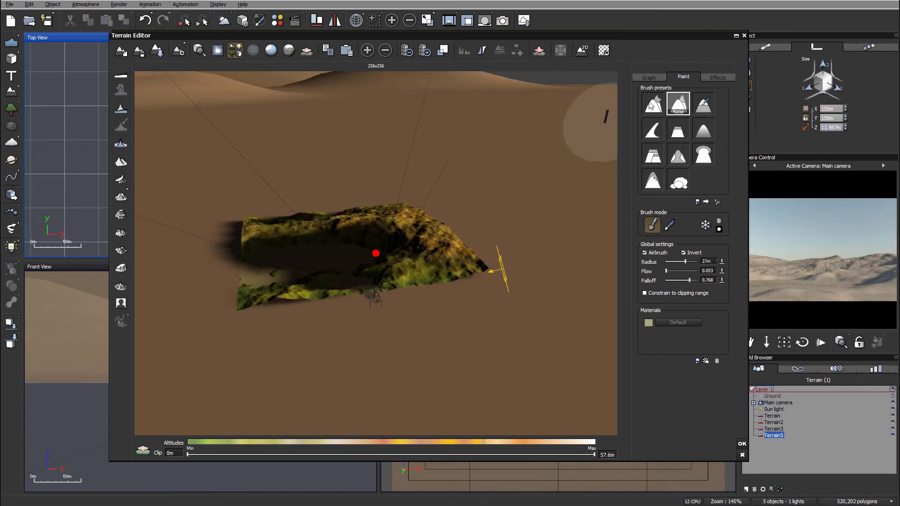
Lower the terrain's western edge to open the valley outward, and accept the terrain edits.
{"action": "right_click_drag", "start_coordinate": [270, 244], "coordinate": [392, 254]}
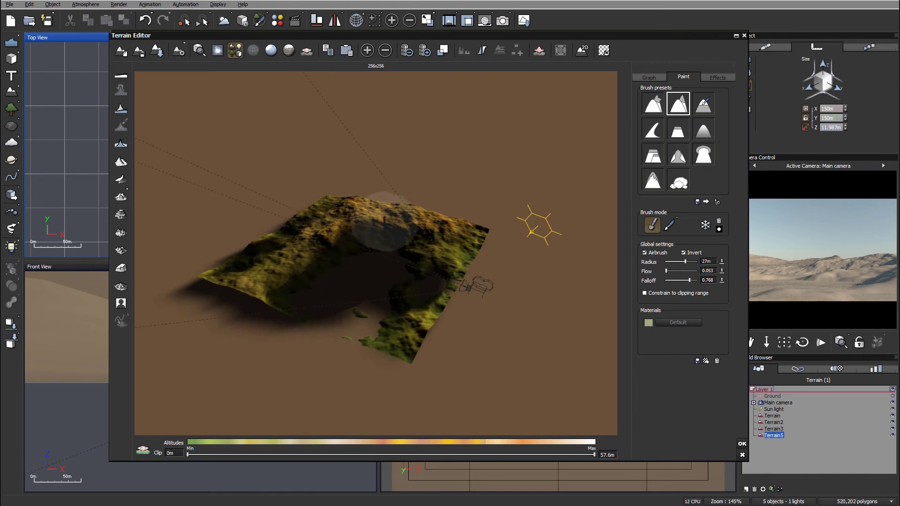
{"action": "mouse_move", "coordinate": [290, 267]}
{"action": "left_mouse_down"}
{"action": "mouse_move", "coordinate": [263, 308]}
{"action": "mouse_move", "coordinate": [343, 312]}
{"action": "mouse_move", "coordinate": [390, 296]}
{"action": "mouse_move", "coordinate": [275, 306]}
{"action": "left_mouse_up"}
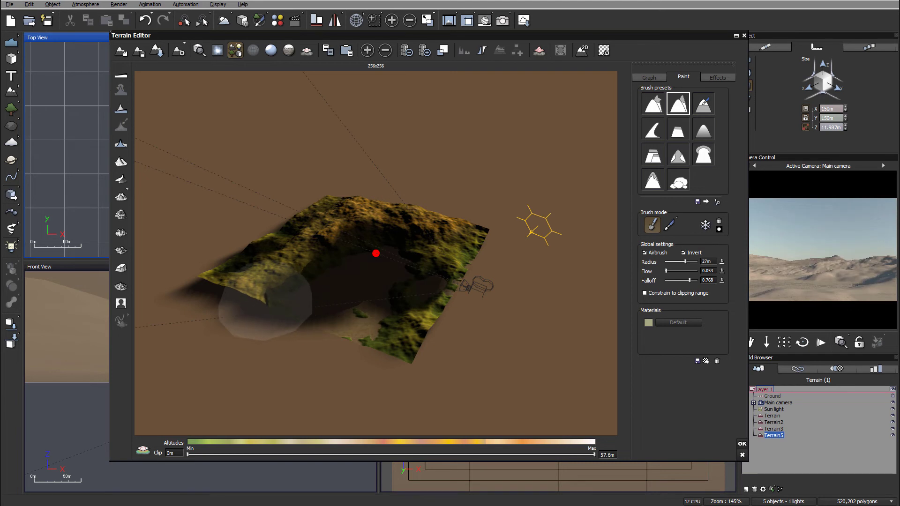
{"action": "right_click_drag", "start_coordinate": [367, 286], "coordinate": [265, 245]}
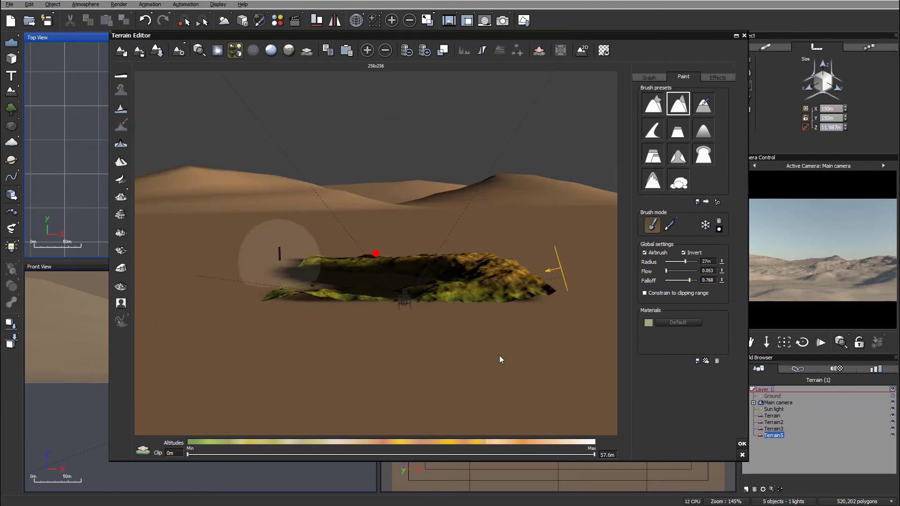
{"action": "key", "text": "Return"}
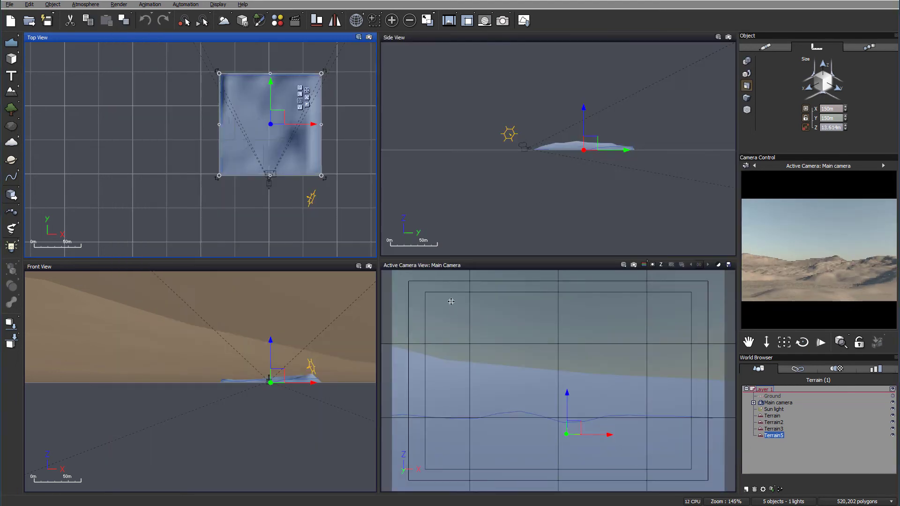
Raise the main camera to a height of about 5.9 m in the side view.
{"action": "left_click", "coordinate": [778, 403]}
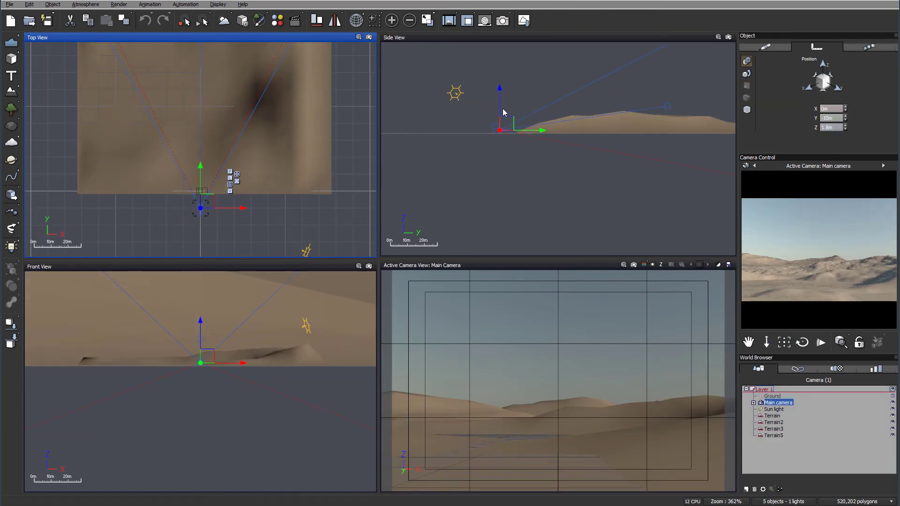
{"action": "left_click_drag", "start_coordinate": [500, 98], "coordinate": [499, 89]}
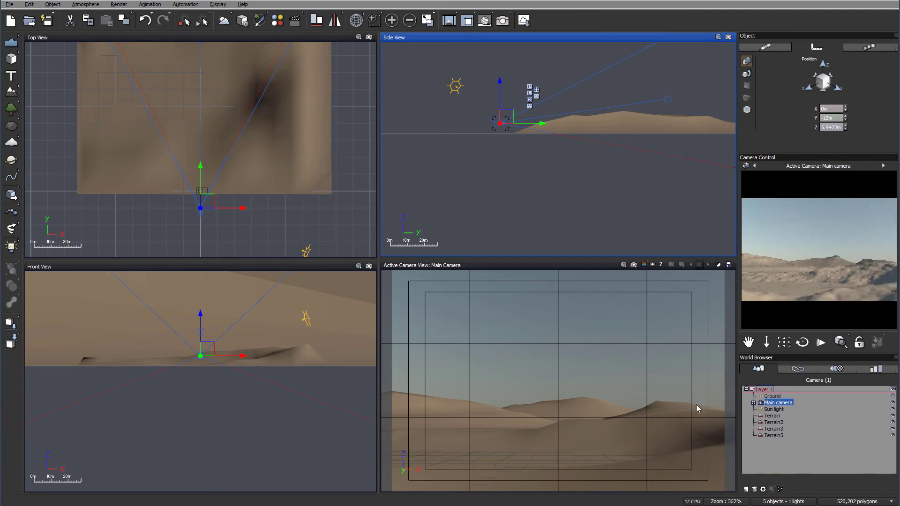
Raise the main camera to a height of about 7.05 m and tilt its view slightly downward.
{"action": "mouse_move", "coordinate": [500, 82]}
{"action": "left_mouse_down"}
{"action": "mouse_move", "coordinate": [501, 60]}
{"action": "mouse_move", "coordinate": [501, 89]}
{"action": "mouse_move", "coordinate": [500, 80]}
{"action": "left_mouse_up"}
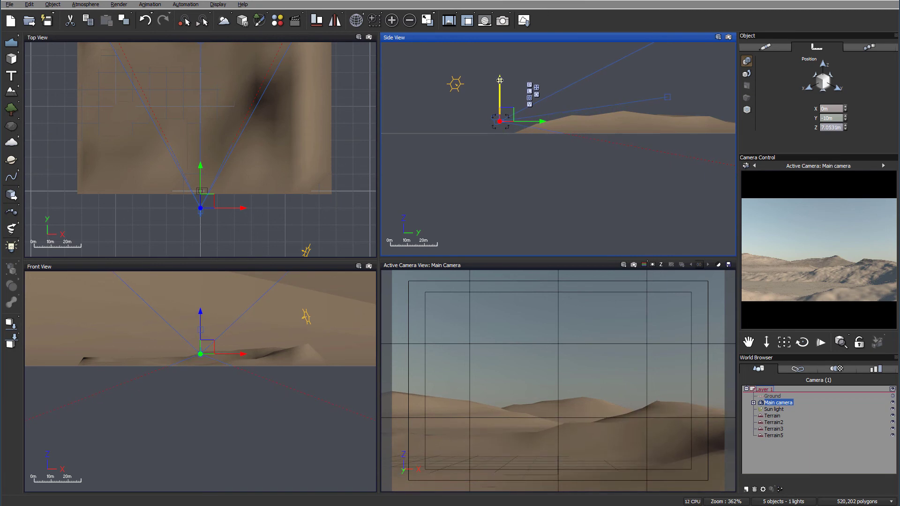
{"action": "left_click_drag", "start_coordinate": [802, 342], "coordinate": [800, 341]}
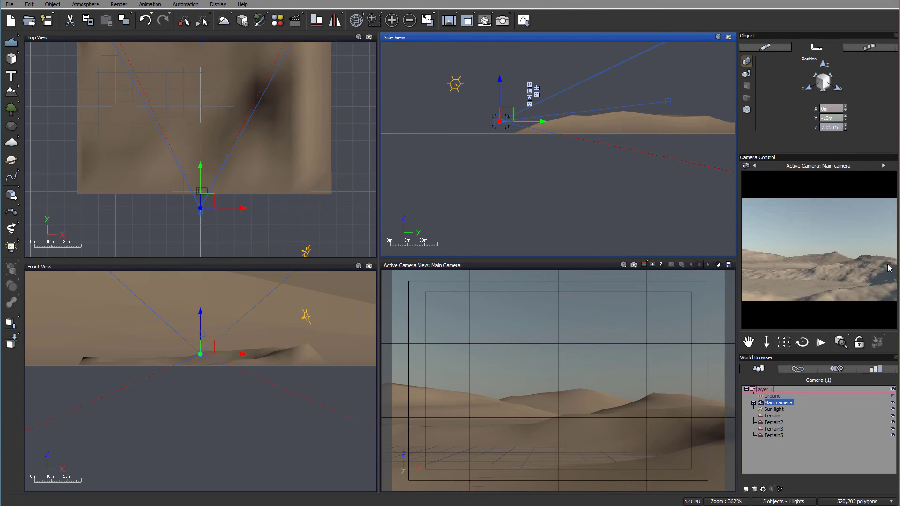
Flatten Terrain5 to roughly half its height in the side view and lower the main camera to about 5.5 m.
{"action": "left_click", "coordinate": [773, 434]}
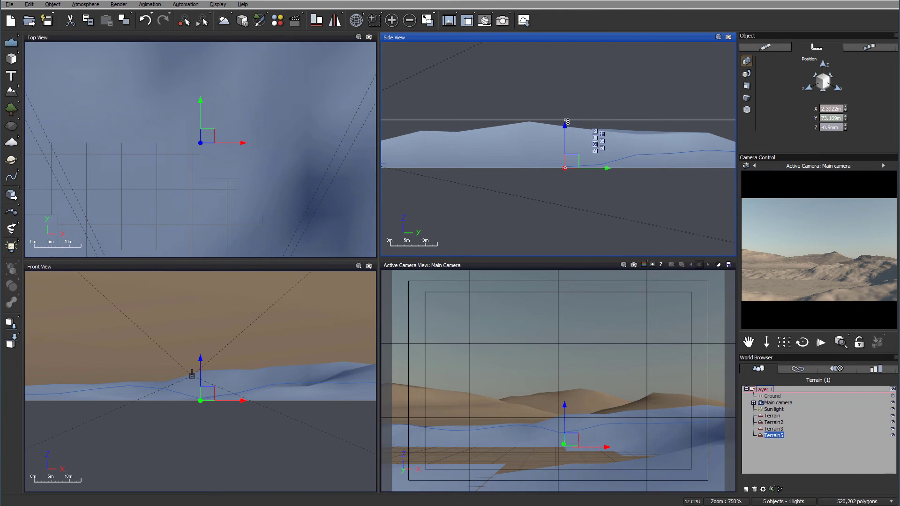
{"action": "left_click_drag", "start_coordinate": [564, 117], "coordinate": [566, 146]}
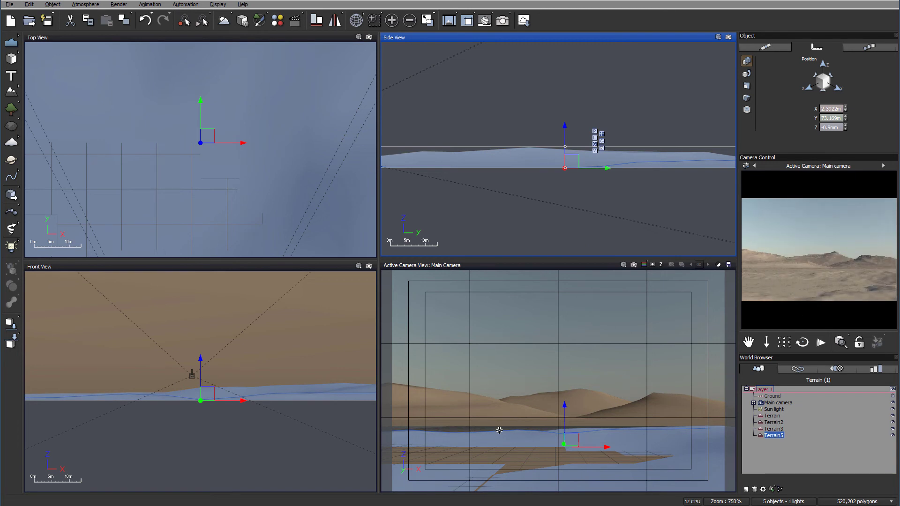
{"action": "left_click", "coordinate": [787, 403]}
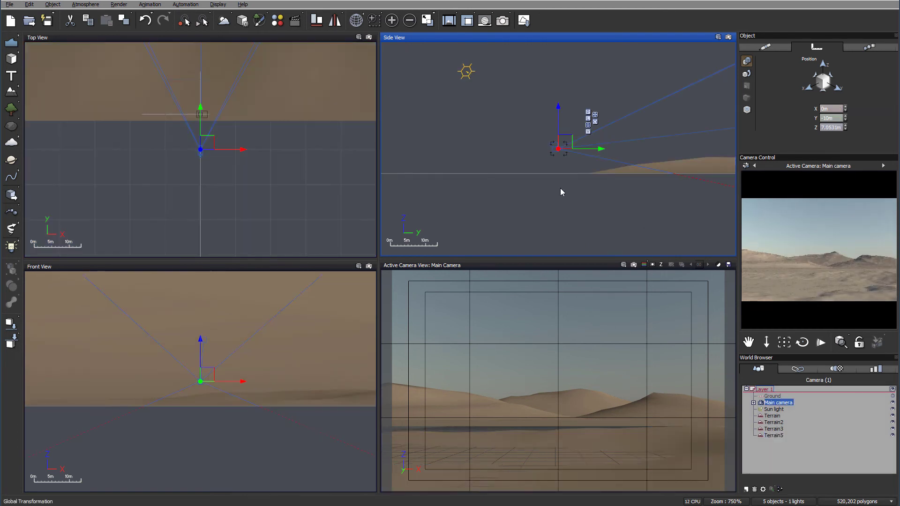
{"action": "left_click_drag", "start_coordinate": [558, 111], "coordinate": [559, 112]}
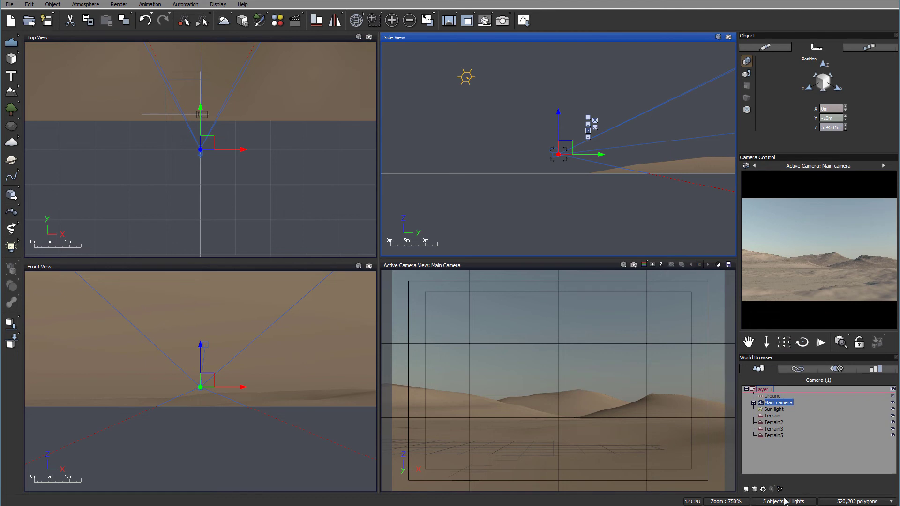
Create a new layer named Background and move Terrain, Terrain2 and Terrain3 into it.
{"action": "left_click", "coordinate": [746, 488]}
{"action": "double_click", "coordinate": [764, 442]}
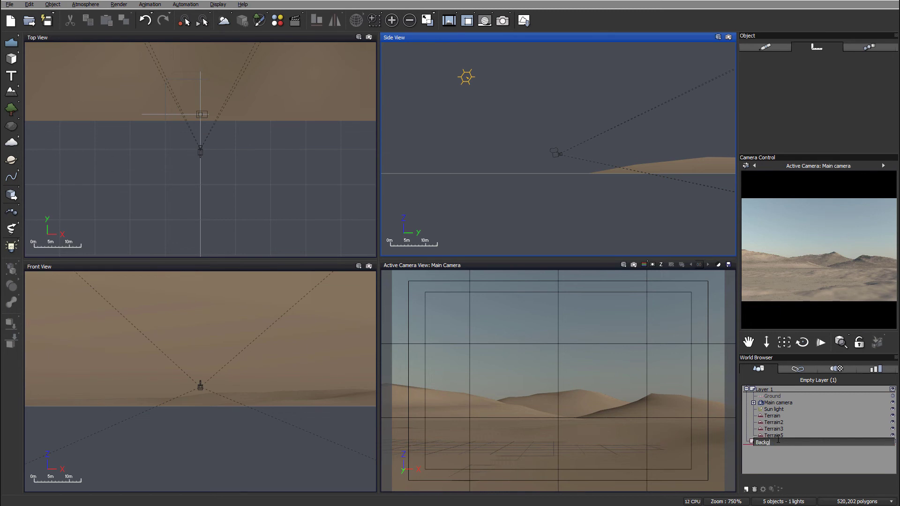
{"action": "left_click", "coordinate": [809, 434]}
{"action": "left_click", "coordinate": [772, 416]}
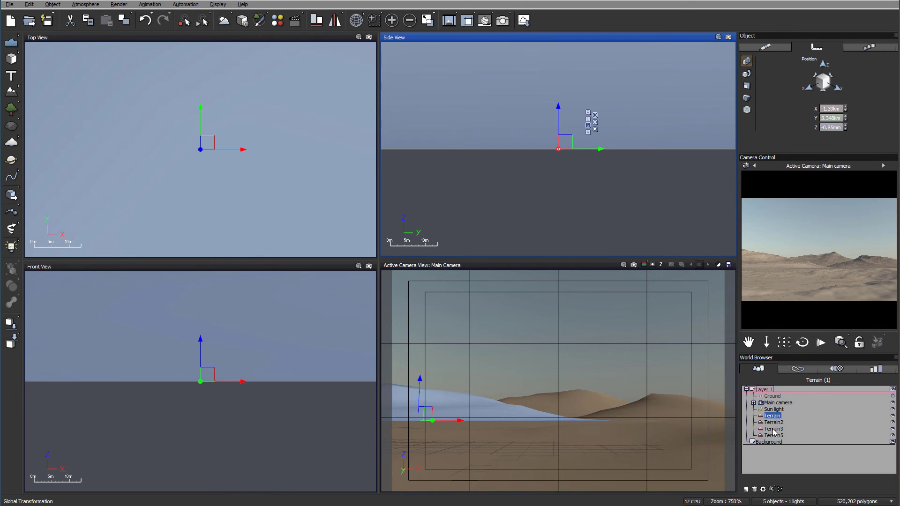
{"action": "left_click", "coordinate": [773, 430], "text": "shift"}
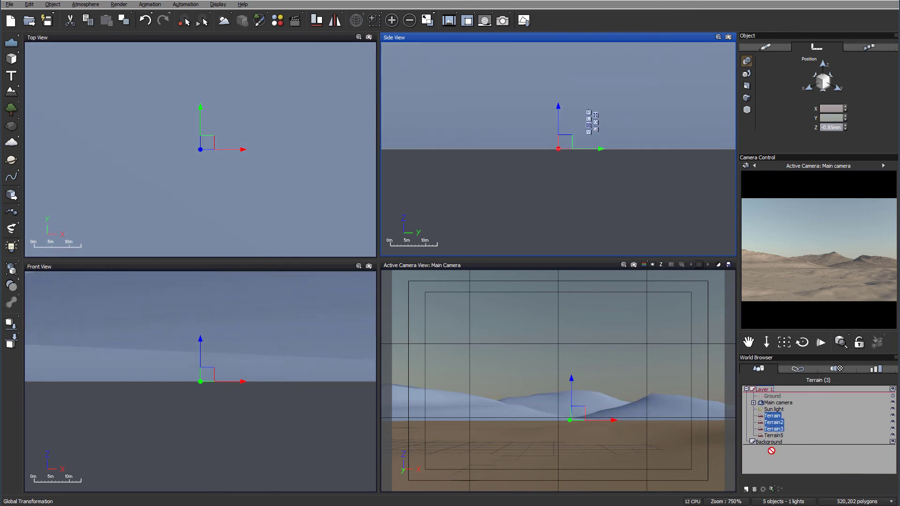
{"action": "left_click_drag", "start_coordinate": [769, 443], "coordinate": [771, 441]}
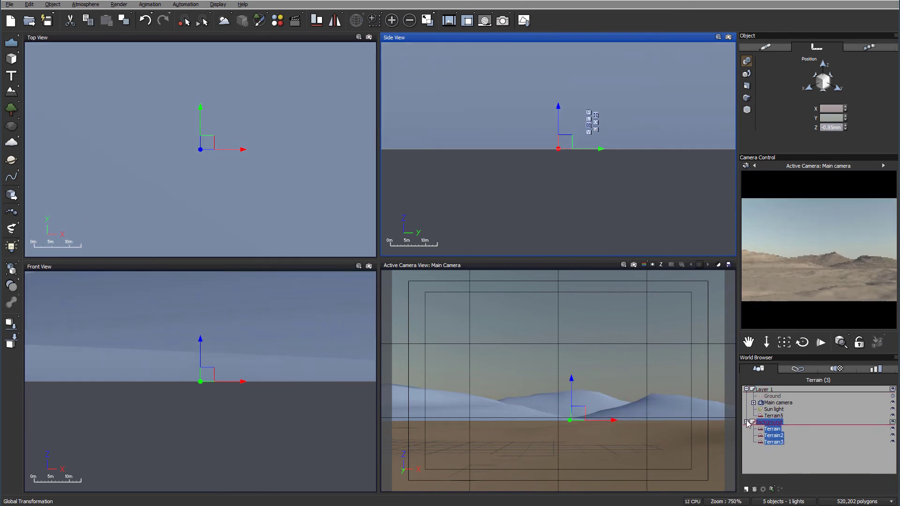
Create another layer named M and move Terrain5 into it.
{"action": "left_click", "coordinate": [745, 489]}
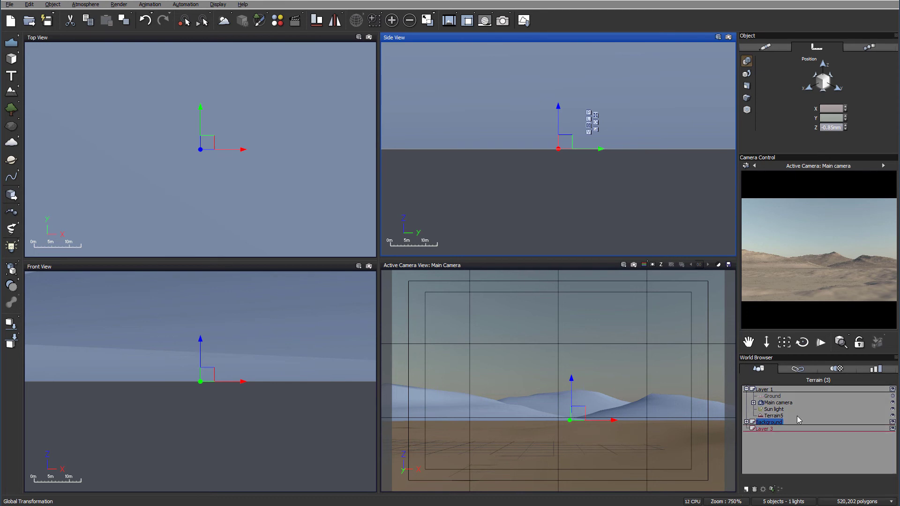
{"action": "left_click", "coordinate": [768, 430]}
{"action": "left_click", "coordinate": [767, 430]}
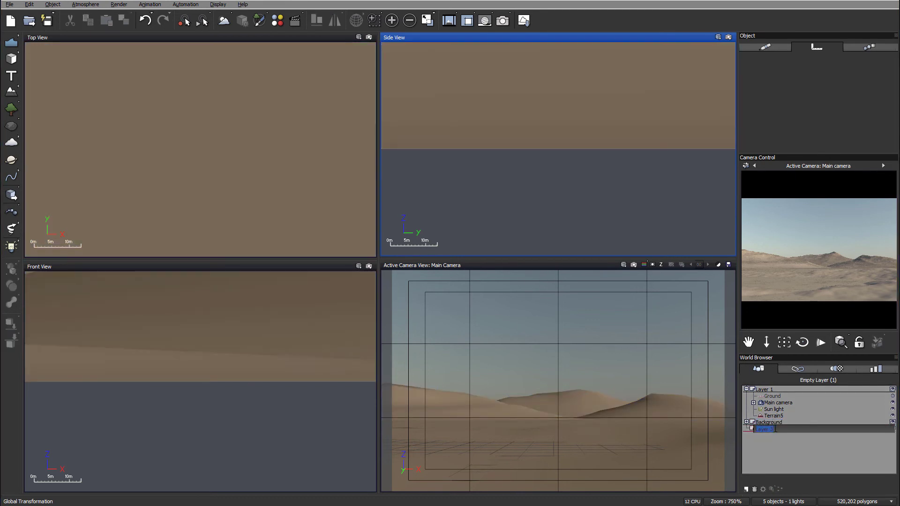
{"action": "type", "text": "M"}
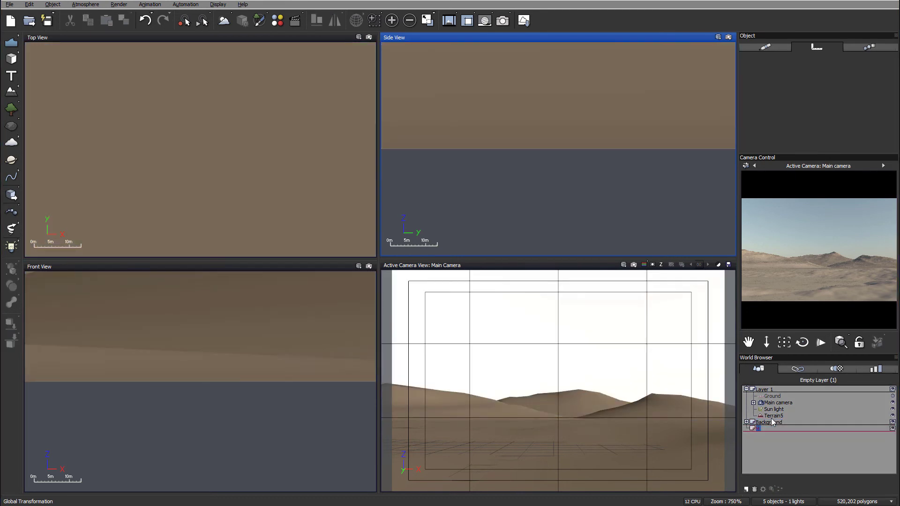
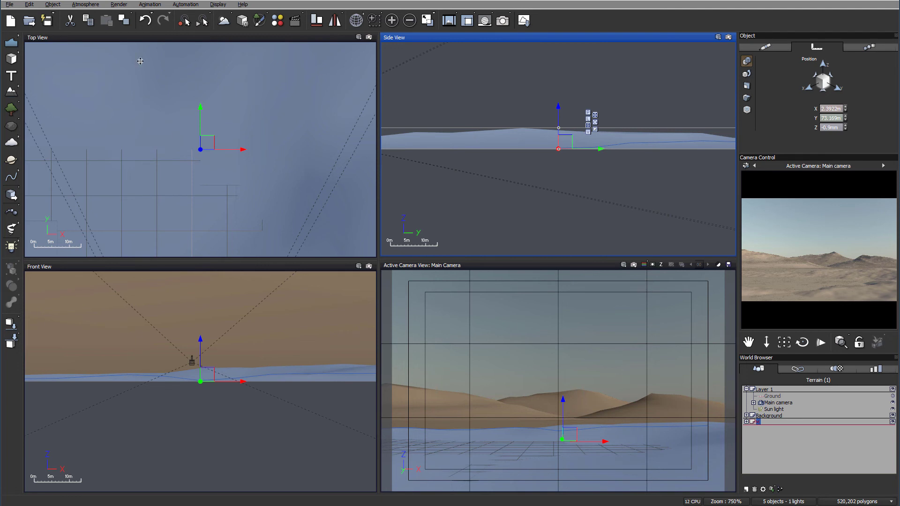
Add a cube, stretch it across most of the foreground terrain, and raise it until its top face shows through the low areas.
{"action": "scroll", "coordinate": [583, 198], "scroll_direction": "down", "scroll_amount": 3}
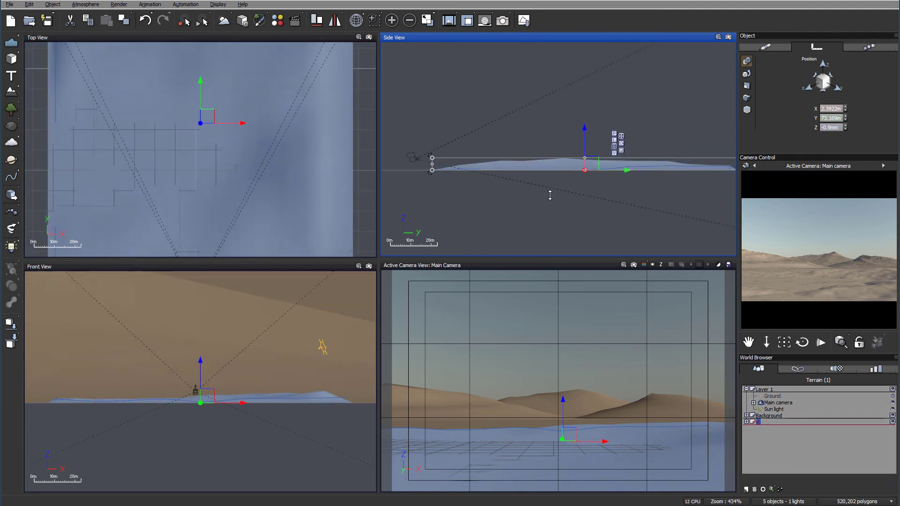
{"action": "scroll", "coordinate": [691, 172], "scroll_direction": "down", "scroll_amount": 3}
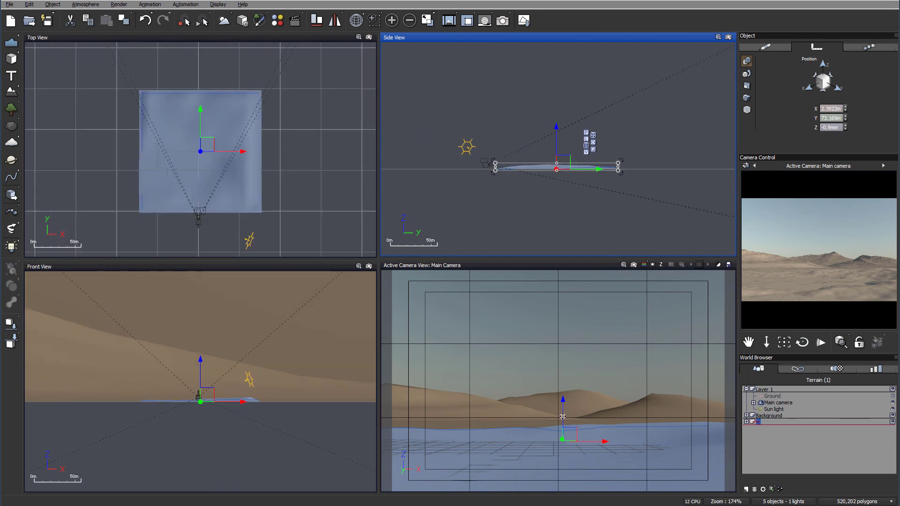
{"action": "scroll", "coordinate": [473, 193], "scroll_direction": "up", "scroll_amount": 4}
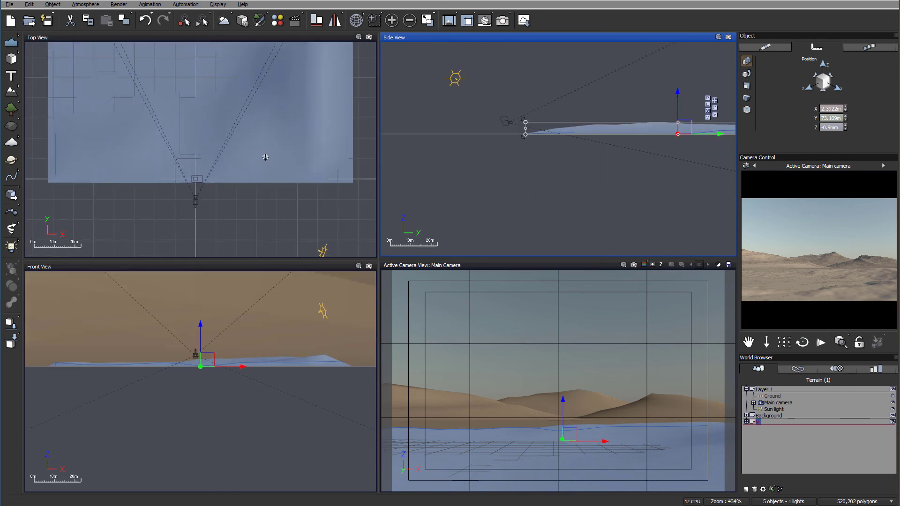
{"action": "right_click_drag", "start_coordinate": [205, 112], "coordinate": [205, 181]}
{"action": "left_click", "coordinate": [12, 58]}
{"action": "left_click_drag", "start_coordinate": [194, 149], "coordinate": [62, 149]}
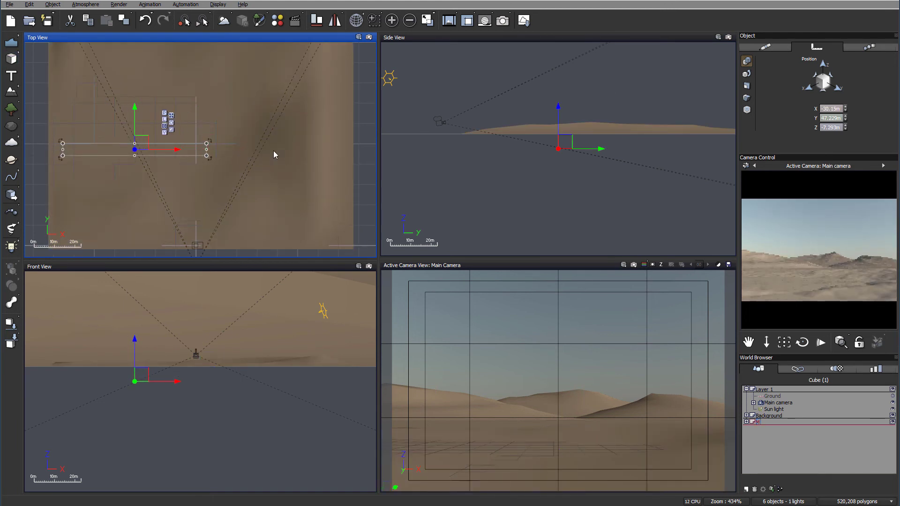
{"action": "left_click_drag", "start_coordinate": [206, 149], "coordinate": [323, 149]}
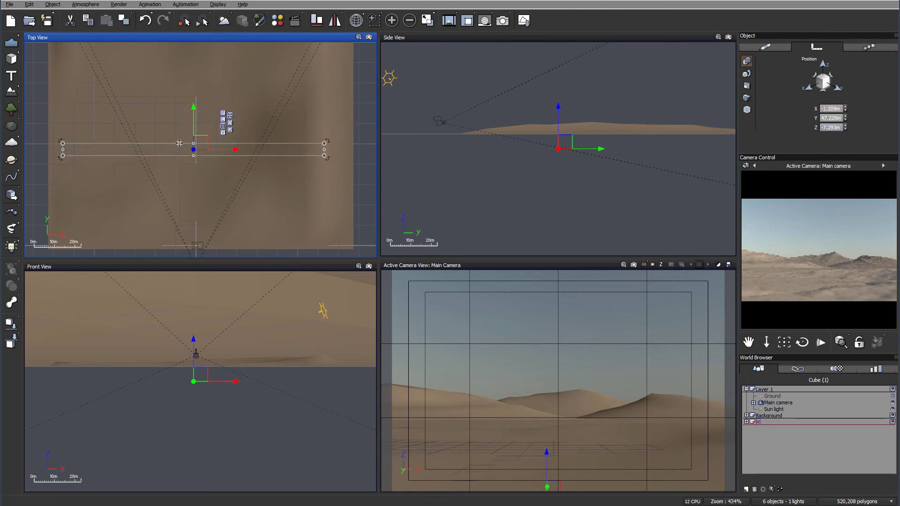
{"action": "left_click_drag", "start_coordinate": [193, 143], "coordinate": [205, 34]}
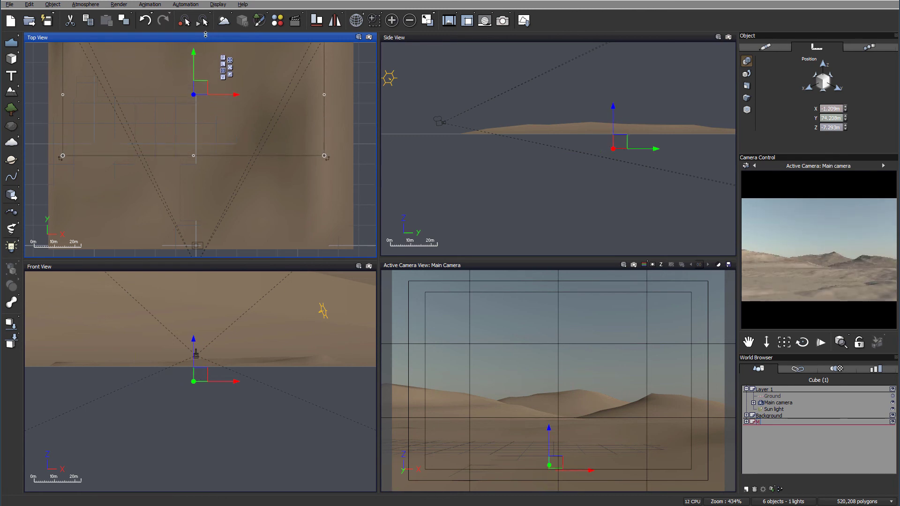
{"action": "left_click_drag", "start_coordinate": [193, 156], "coordinate": [213, 251]}
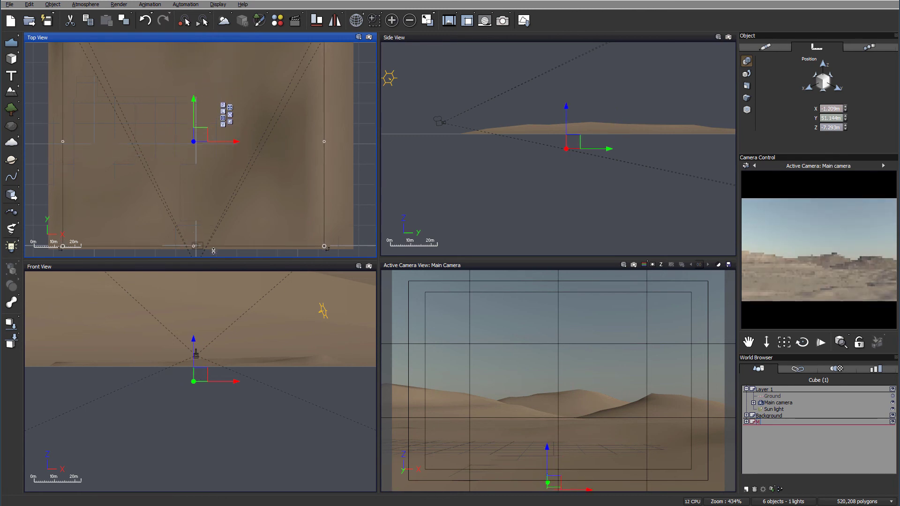
{"action": "left_click", "coordinate": [578, 132]}
{"action": "left_click_drag", "start_coordinate": [579, 133], "coordinate": [581, 128]}
Give the cube's default material a bright orange colour and accept the material.
{"action": "left_click", "coordinate": [764, 46]}
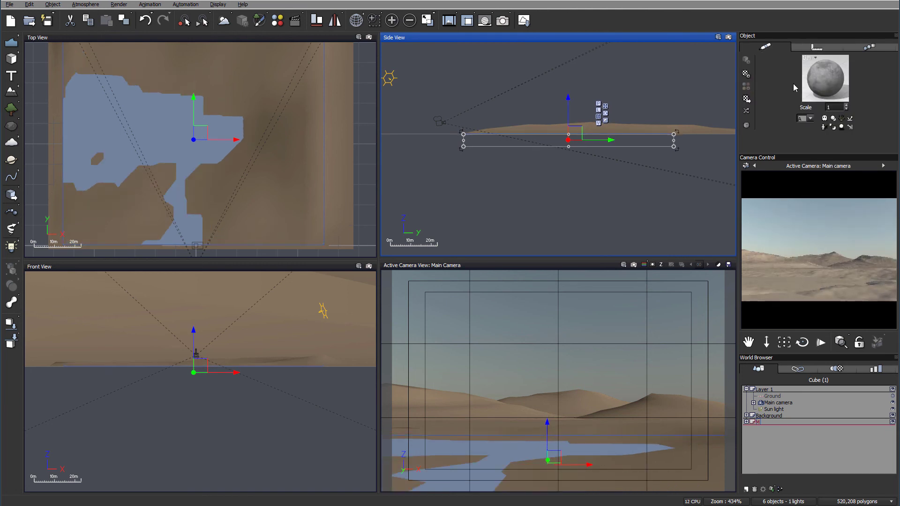
{"action": "double_click", "coordinate": [817, 83]}
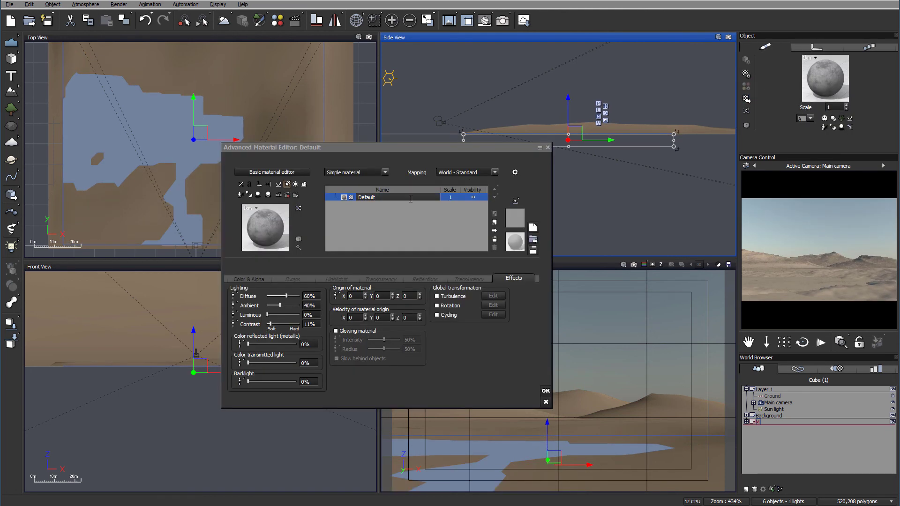
{"action": "left_click", "coordinate": [475, 200]}
{"action": "left_click", "coordinate": [424, 141]}
{"action": "left_click", "coordinate": [412, 140]}
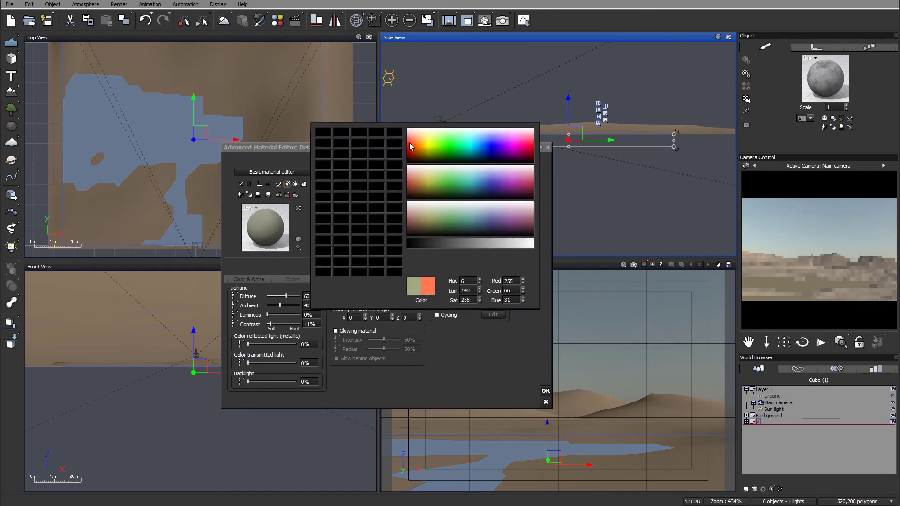
{"action": "left_click", "coordinate": [546, 390]}
Raise the cube slightly in the side view to cover more of the valley floor, checking the refreshed camera preview.
{"action": "right_click", "coordinate": [834, 296]}
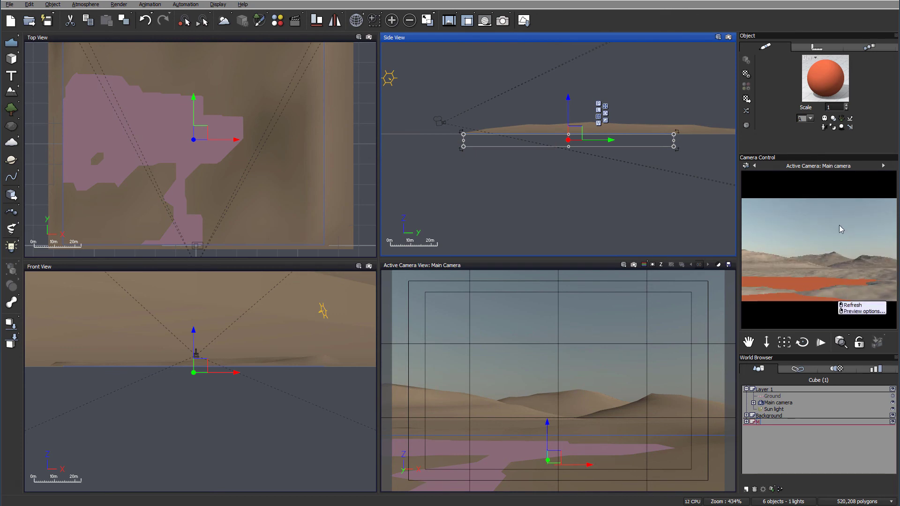
{"action": "left_click", "coordinate": [852, 263]}
{"action": "left_click_drag", "start_coordinate": [568, 97], "coordinate": [569, 97]}
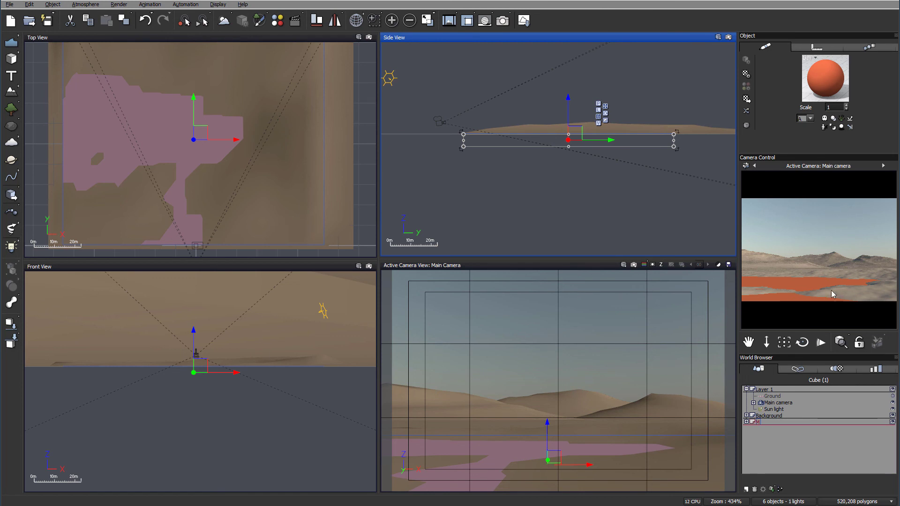
{"action": "left_click_drag", "start_coordinate": [567, 100], "coordinate": [568, 115]}
{"action": "scroll", "coordinate": [566, 131], "scroll_direction": "up", "scroll_amount": 3}
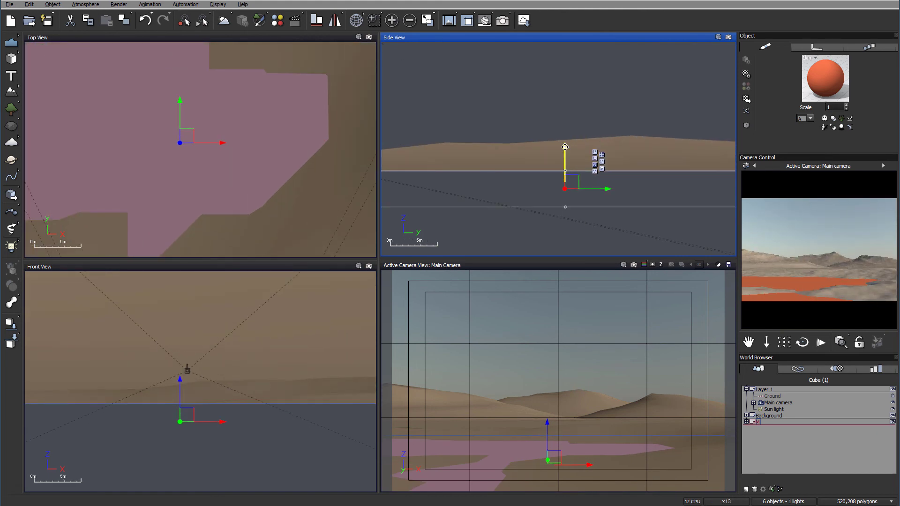
{"action": "left_click_drag", "start_coordinate": [564, 146], "coordinate": [564, 146]}
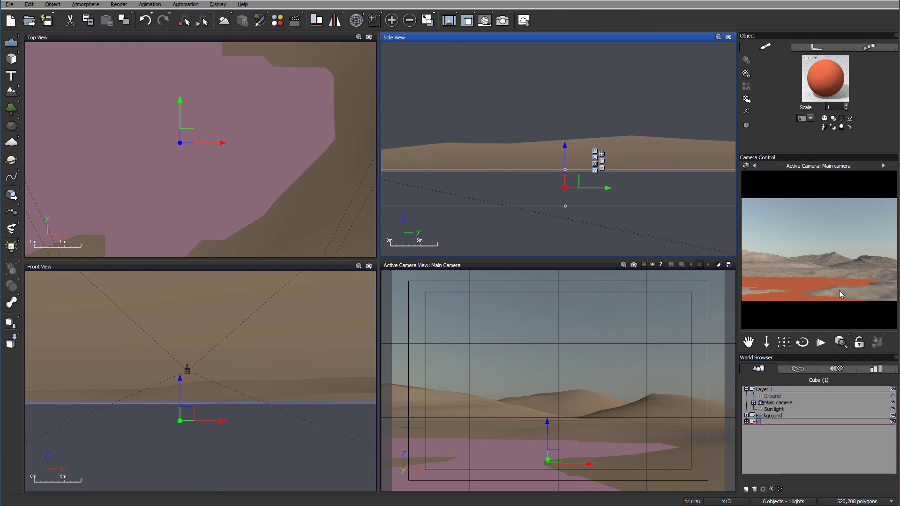
Render the main camera view to check the orange surface's outline, and close the render.
{"action": "left_click", "coordinate": [502, 20]}
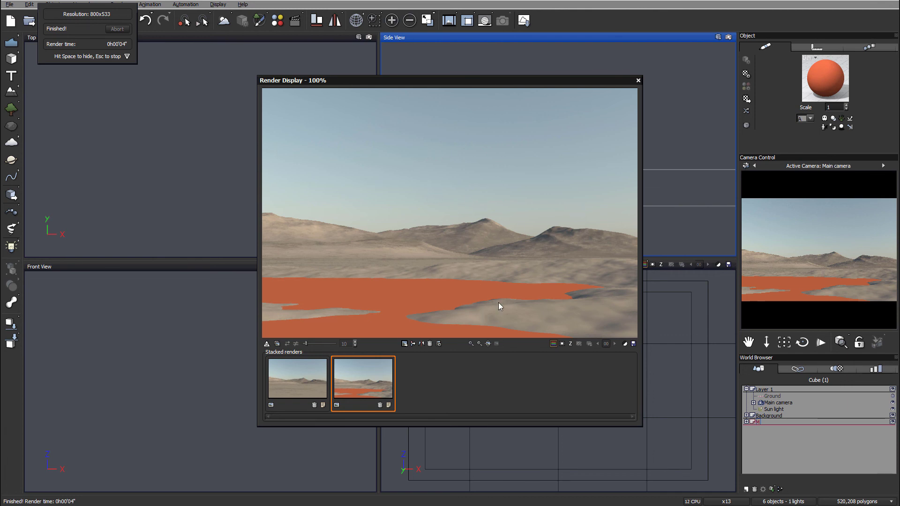
{"action": "left_click", "coordinate": [638, 80]}
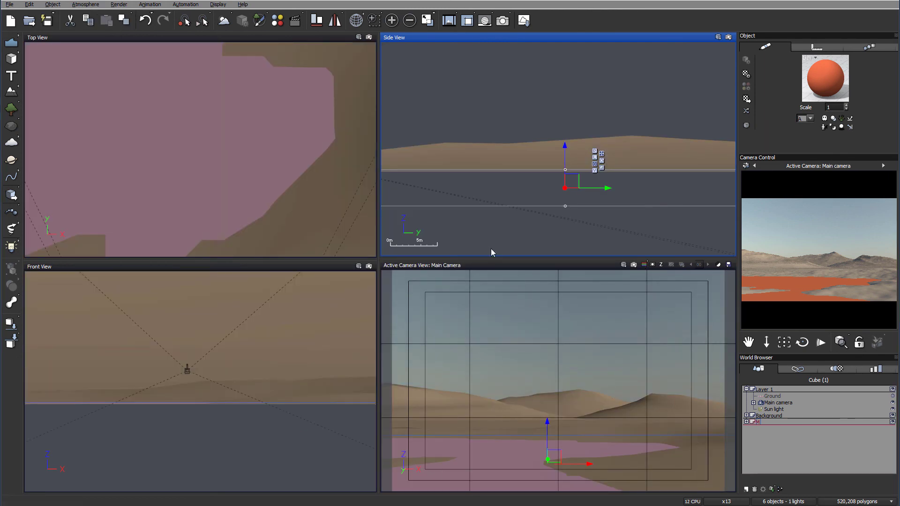
Select Terrain5 in the foreground layer and open it in the Terrain Editor.
{"action": "left_click", "coordinate": [321, 207]}
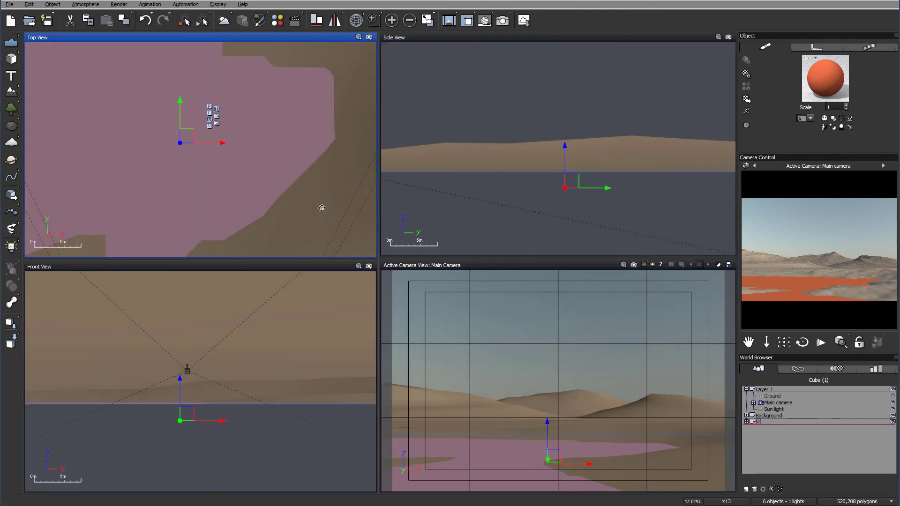
{"action": "left_click", "coordinate": [746, 421]}
{"action": "left_click", "coordinate": [773, 429]}
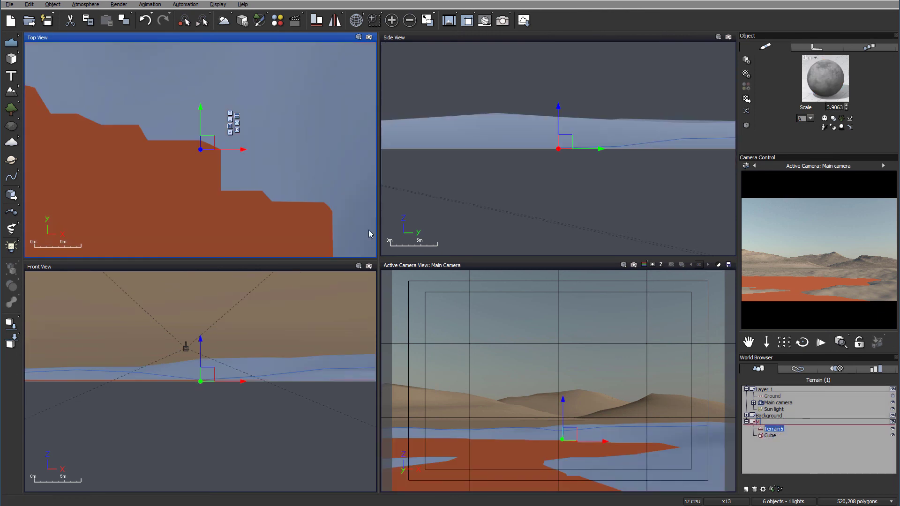
{"action": "double_click", "coordinate": [301, 161]}
Set the brush radius to 82 cm and raise the ground along the near shoreline so a strip of land extends into the red area.
{"action": "right_click_drag", "start_coordinate": [499, 347], "coordinate": [512, 391]}
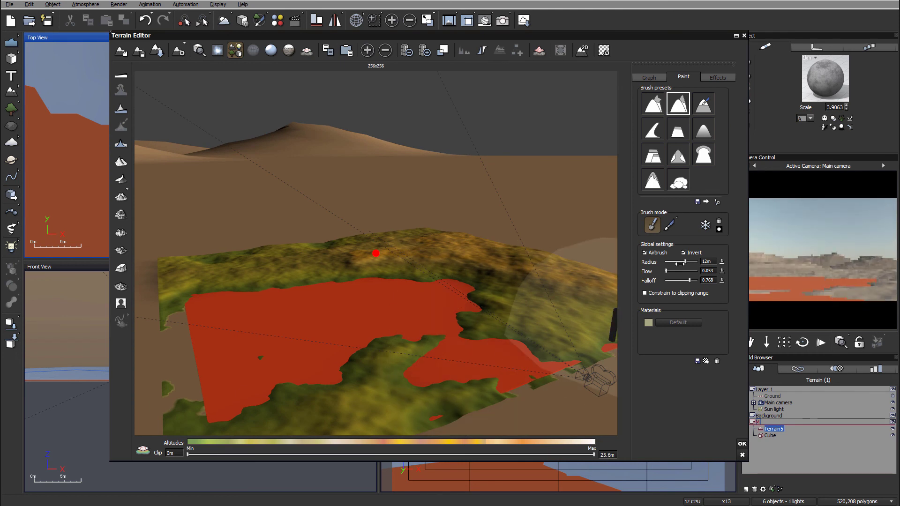
{"action": "left_click_drag", "start_coordinate": [685, 261], "coordinate": [670, 261]}
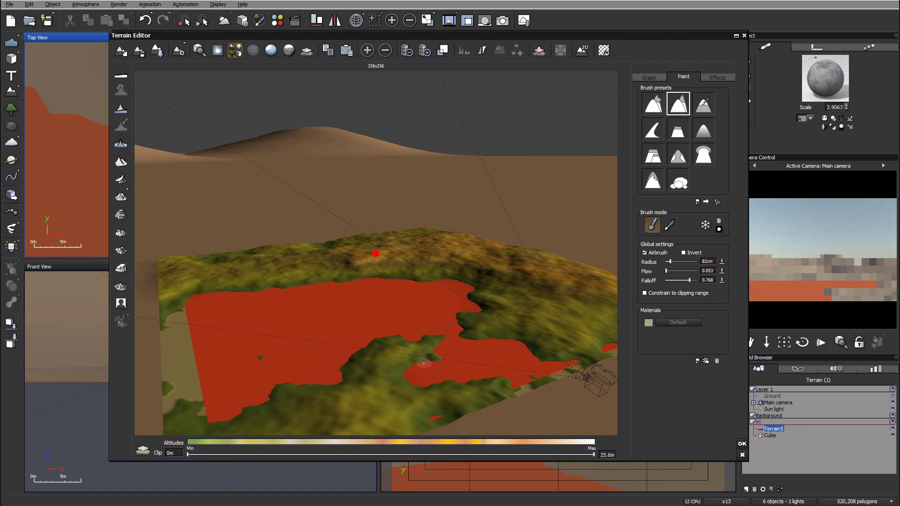
{"action": "mouse_move", "coordinate": [440, 366]}
{"action": "left_mouse_down"}
{"action": "mouse_move", "coordinate": [463, 362]}
{"action": "mouse_move", "coordinate": [442, 354]}
{"action": "mouse_move", "coordinate": [468, 357]}
{"action": "mouse_move", "coordinate": [437, 349]}
{"action": "mouse_move", "coordinate": [454, 351]}
{"action": "mouse_move", "coordinate": [443, 354]}
{"action": "mouse_move", "coordinate": [463, 359]}
{"action": "mouse_move", "coordinate": [439, 346]}
{"action": "mouse_move", "coordinate": [440, 335]}
{"action": "mouse_move", "coordinate": [403, 346]}
{"action": "mouse_move", "coordinate": [435, 358]}
{"action": "mouse_move", "coordinate": [402, 367]}
{"action": "mouse_move", "coordinate": [473, 366]}
{"action": "mouse_move", "coordinate": [474, 337]}
{"action": "left_mouse_up"}
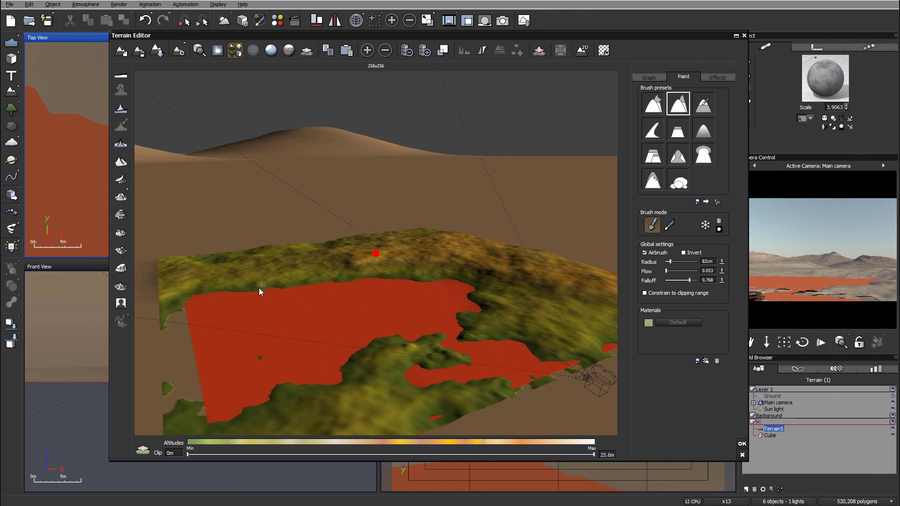
Roughen the terrain with the Gravel effect, double its resolution to 512x512, and close the editor keeping the changes.
{"action": "left_click", "coordinate": [718, 77]}
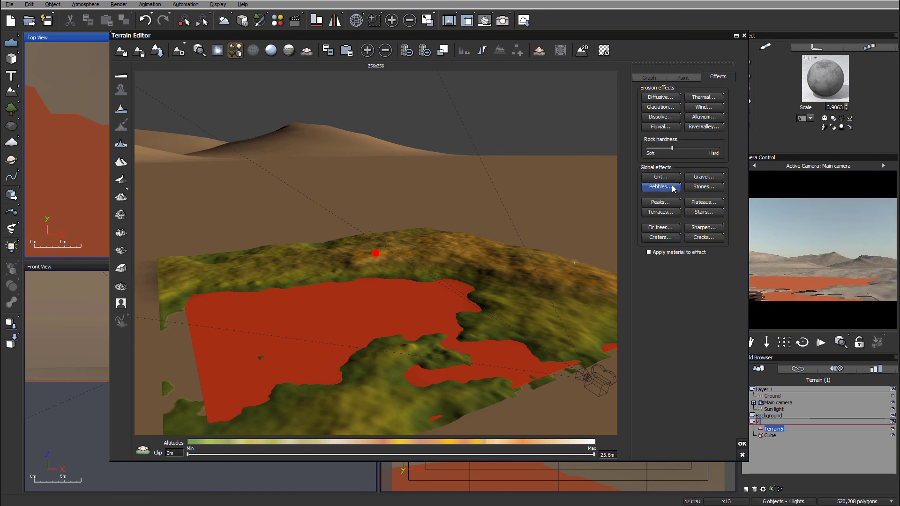
{"action": "left_click", "coordinate": [703, 177]}
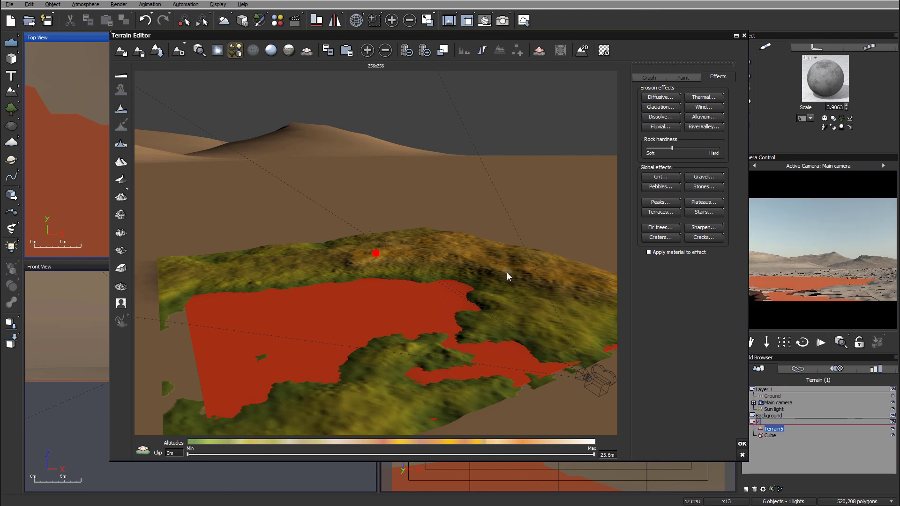
{"action": "left_click", "coordinate": [425, 51]}
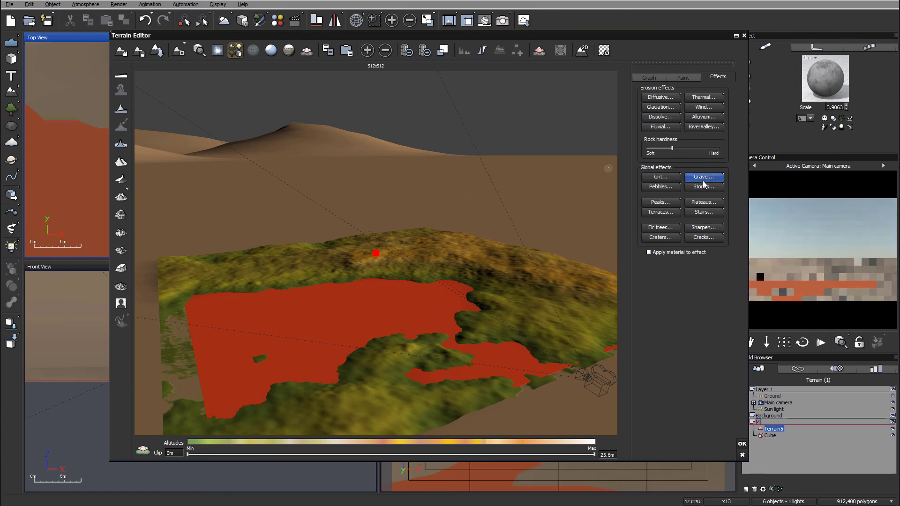
{"action": "right_click_drag", "start_coordinate": [556, 295], "coordinate": [530, 277]}
{"action": "left_click", "coordinate": [742, 455]}
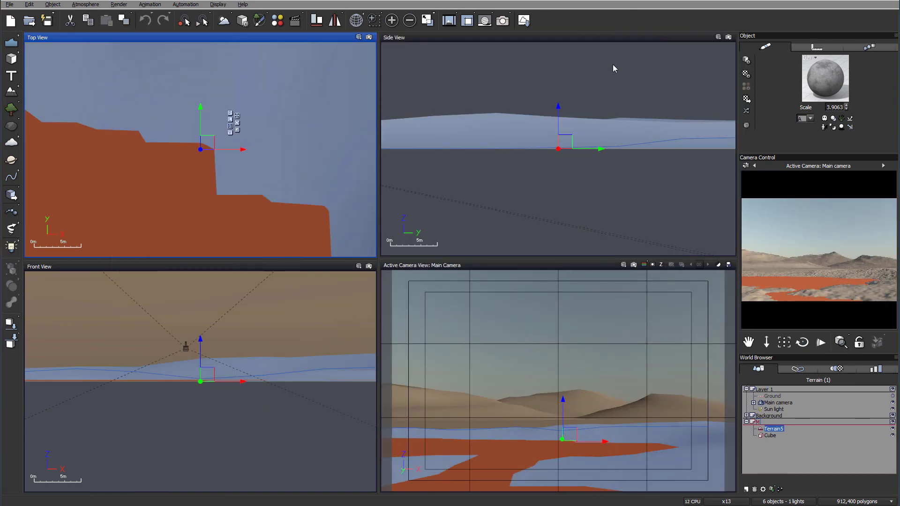
Render the main camera view to check the gravelly terrain and reshaped shoreline, and close the render.
{"action": "left_click", "coordinate": [503, 21]}
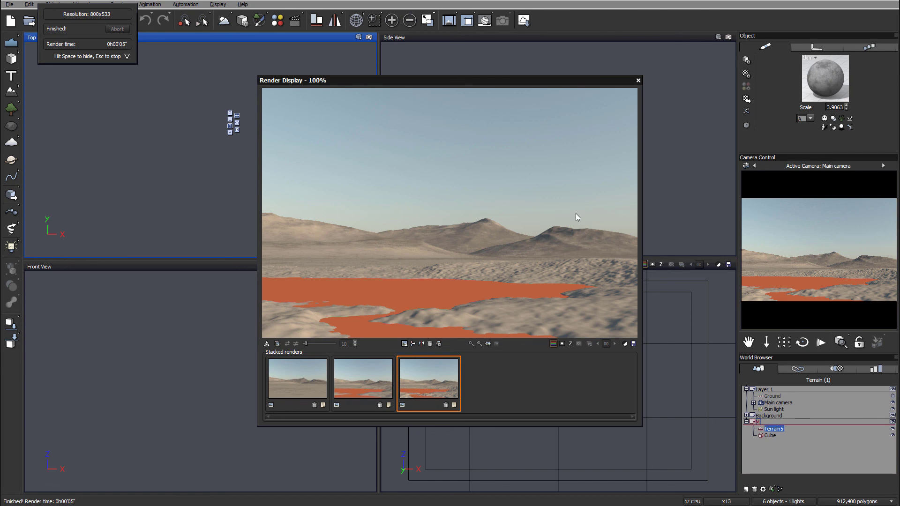
{"action": "left_click", "coordinate": [637, 81]}
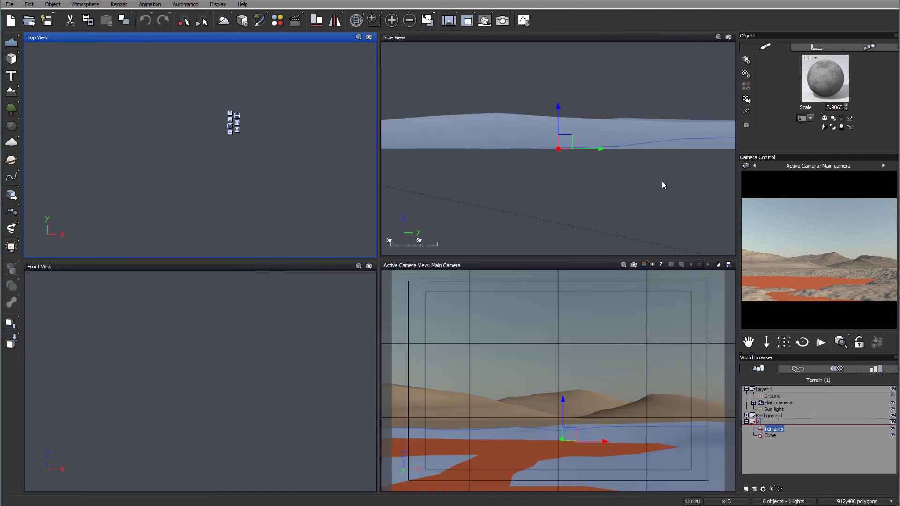